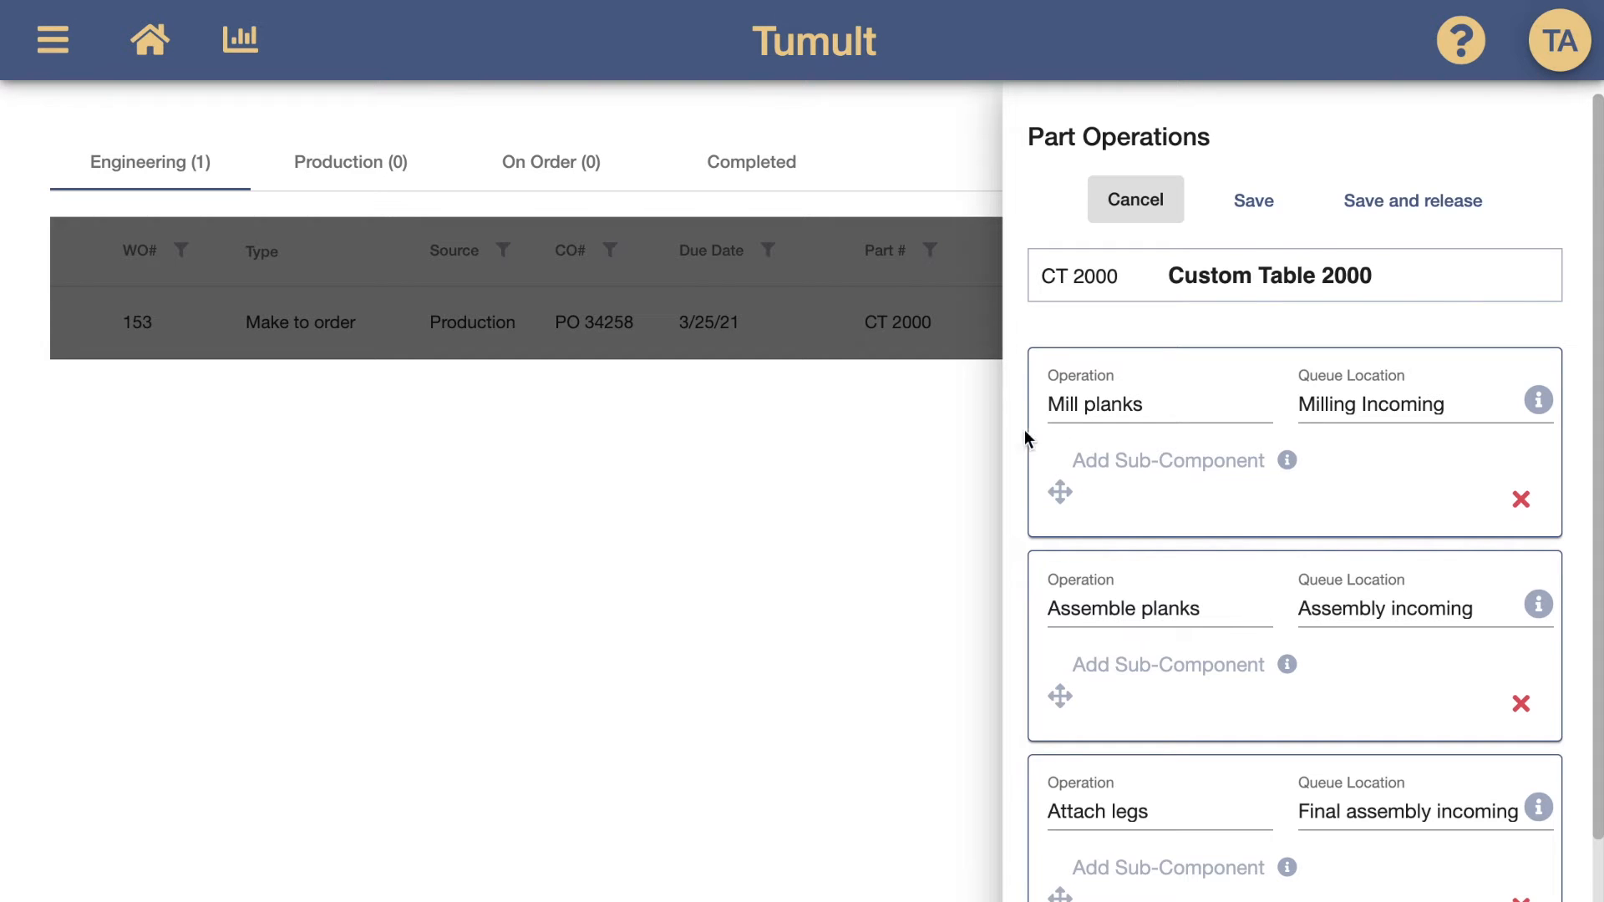
# Add 480 inches of 4x1 planks as a sub-component of the Mill planks operation
pyautogui.click(1130, 459)
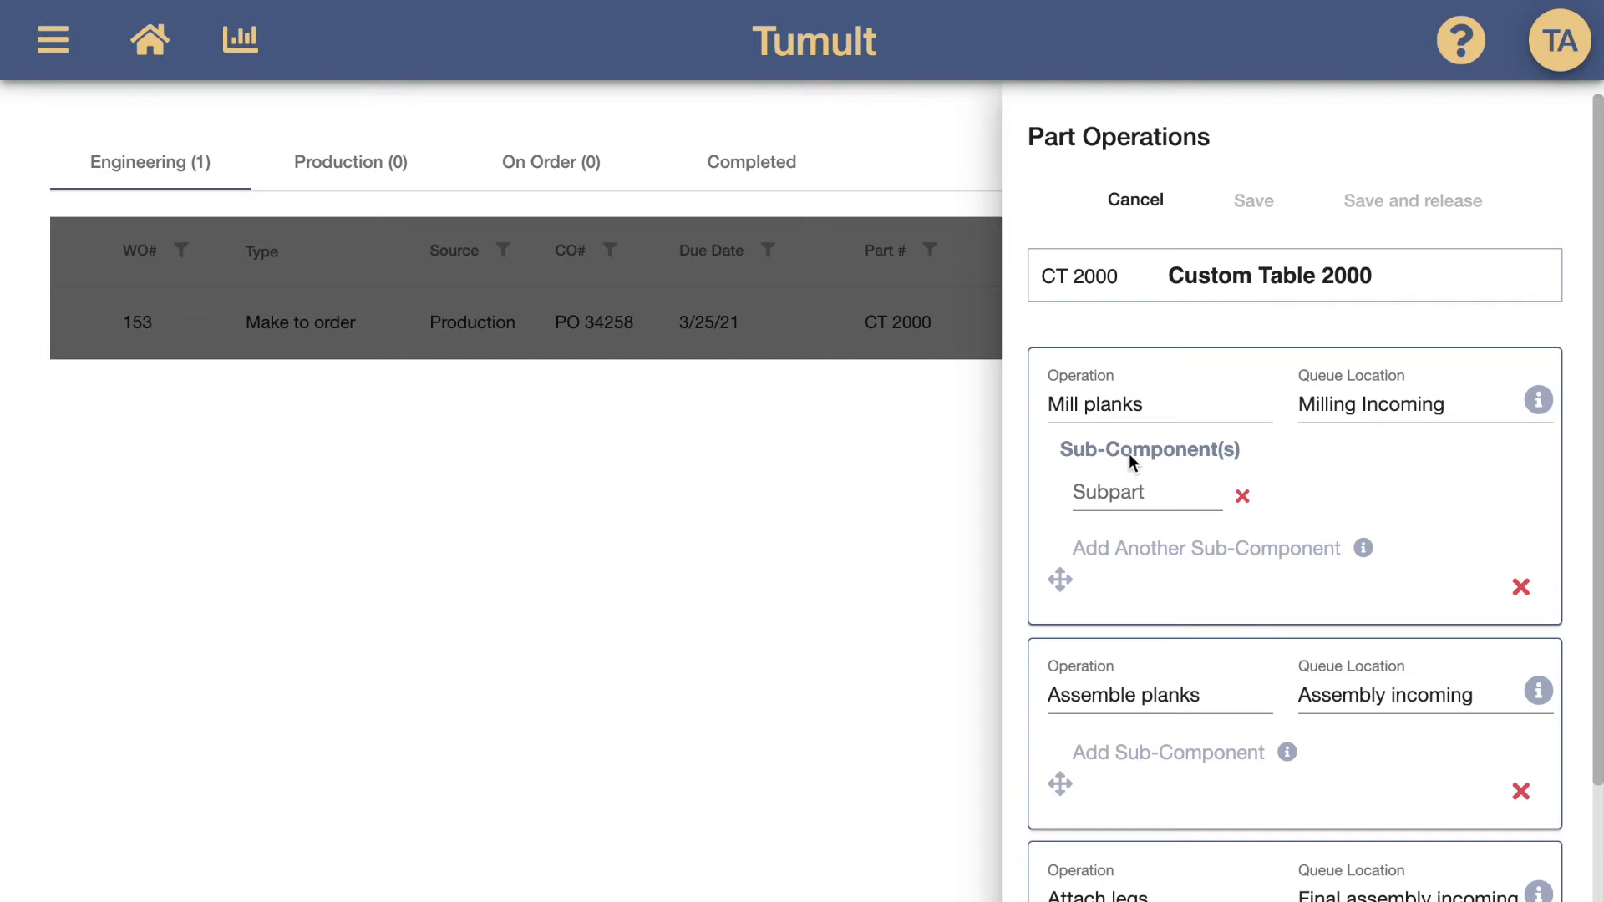
pyautogui.click(1128, 478)
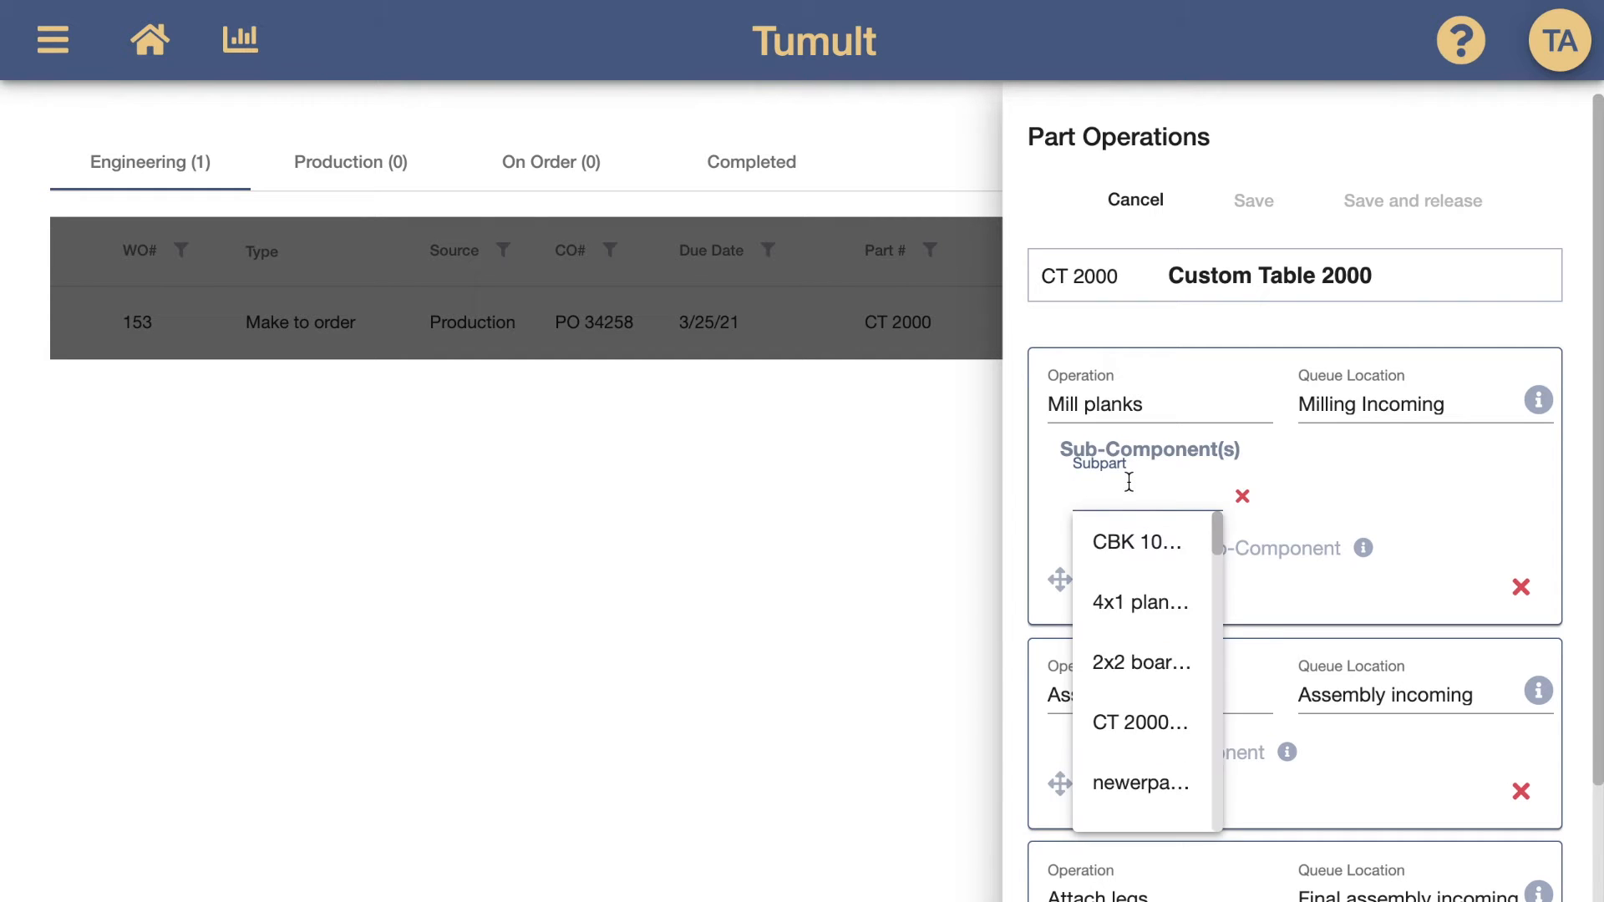
pyautogui.write('4x1')
pyautogui.click(1141, 543)
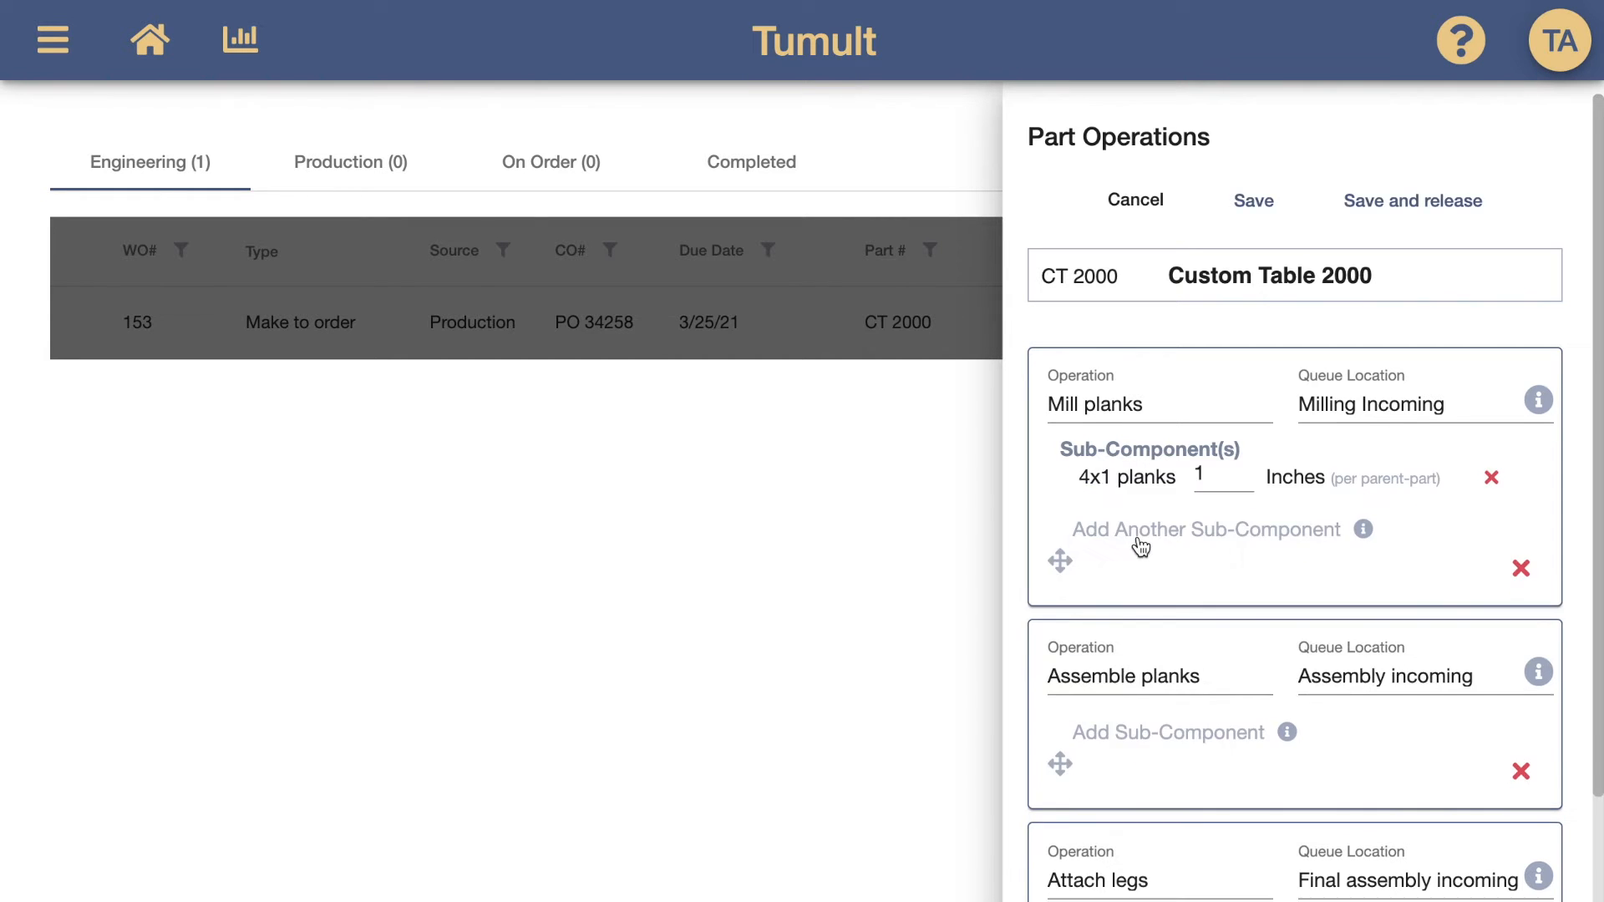
pyautogui.doubleClick(1214, 473)
pyautogui.write('480')
# Add 4 pieces of CBK 100 as a sub-component of the Assemble planks operation
pyautogui.click(1117, 723)
pyautogui.click(1110, 762)
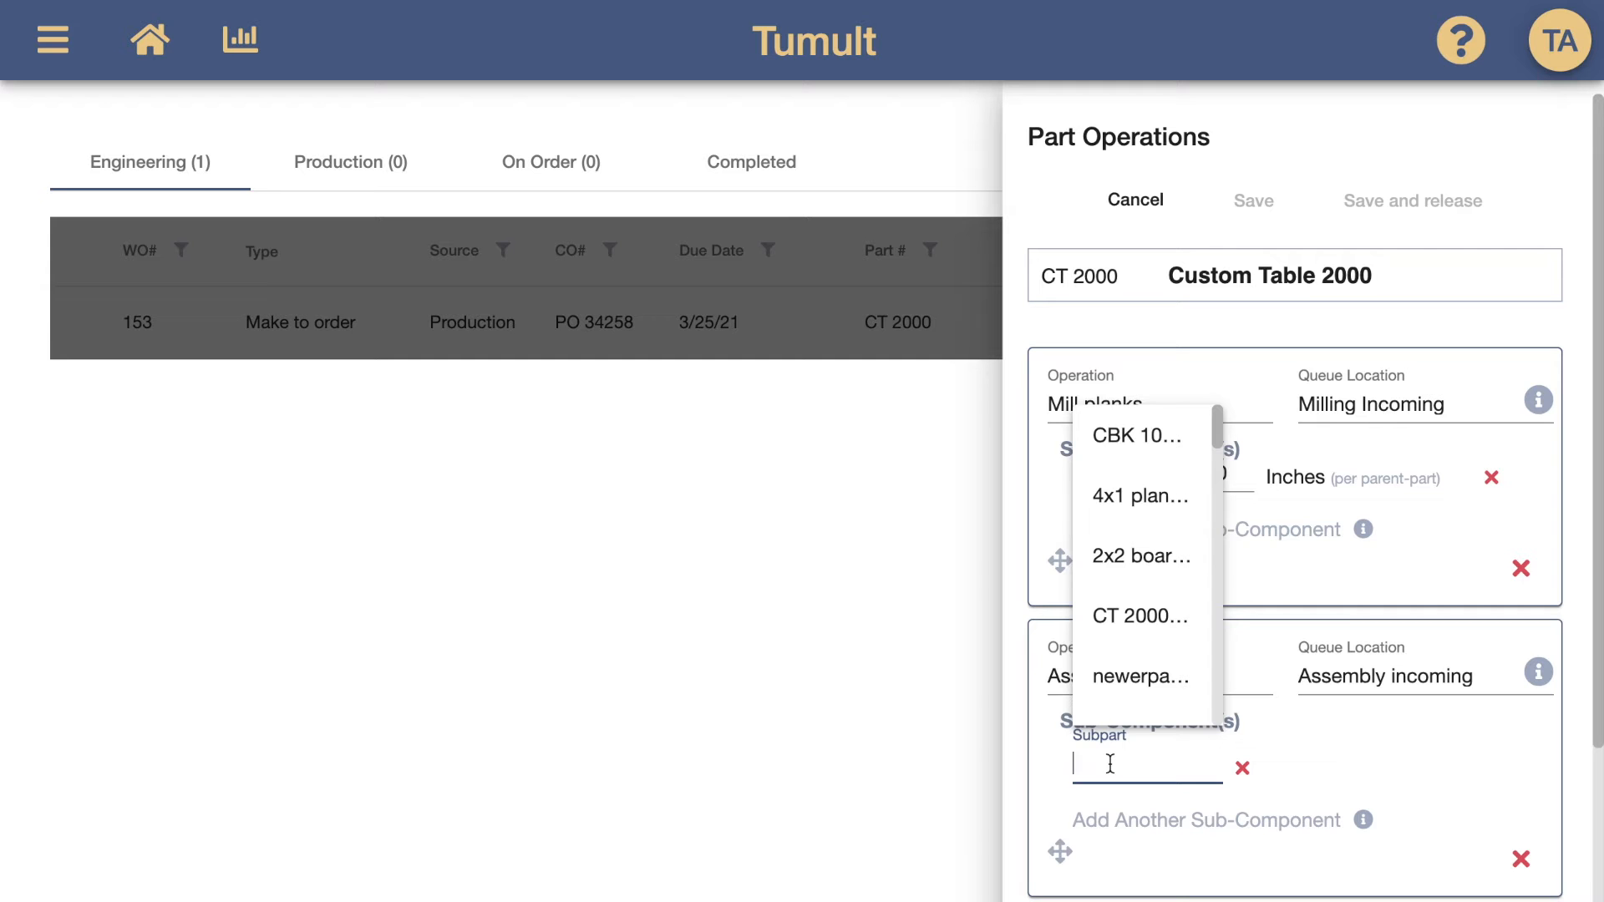
pyautogui.write('cbk')
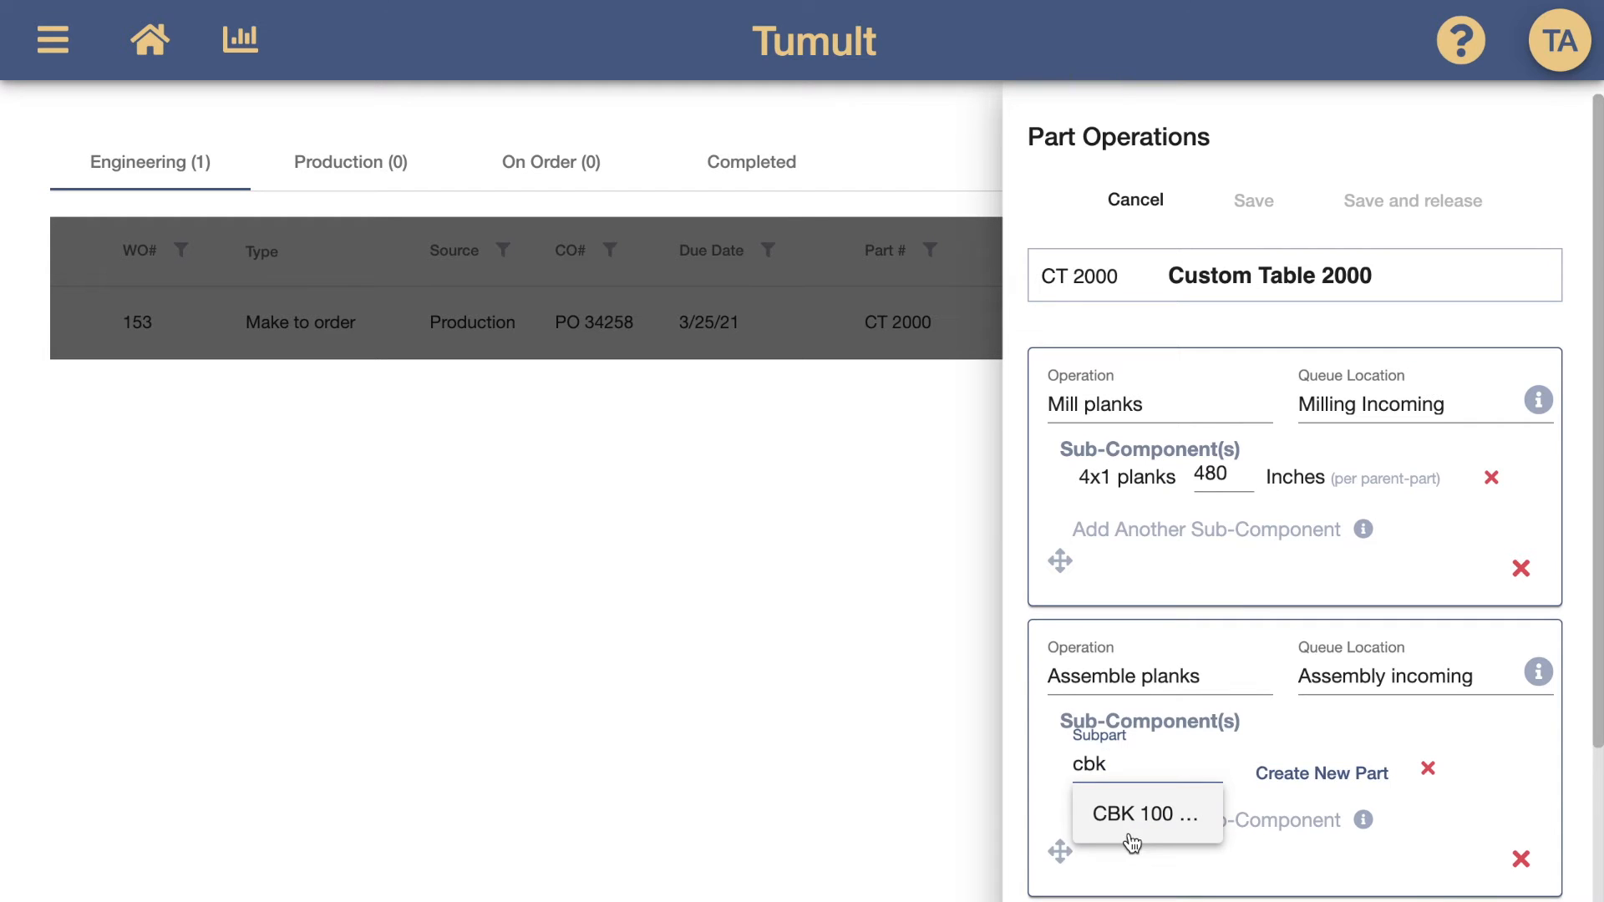
pyautogui.click(1132, 843)
pyautogui.doubleClick(1200, 746)
pyautogui.write('4')
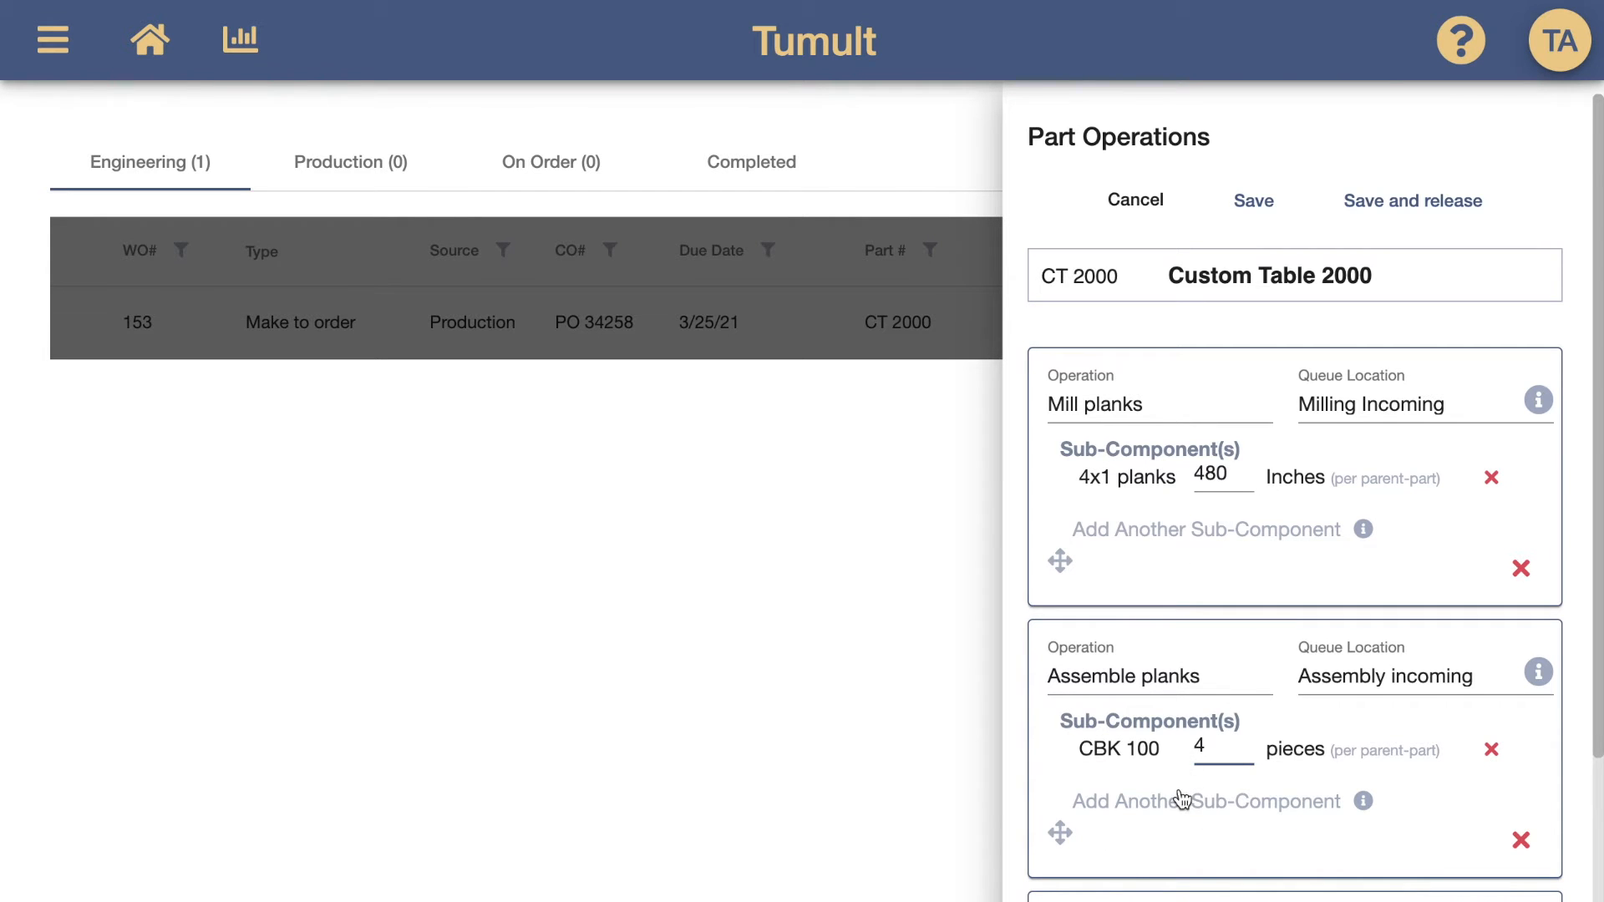
# Add 4 pieces of TBL 1000 as a sub-component of the Attach legs operation
pyautogui.scroll(-2, 1170, 835)
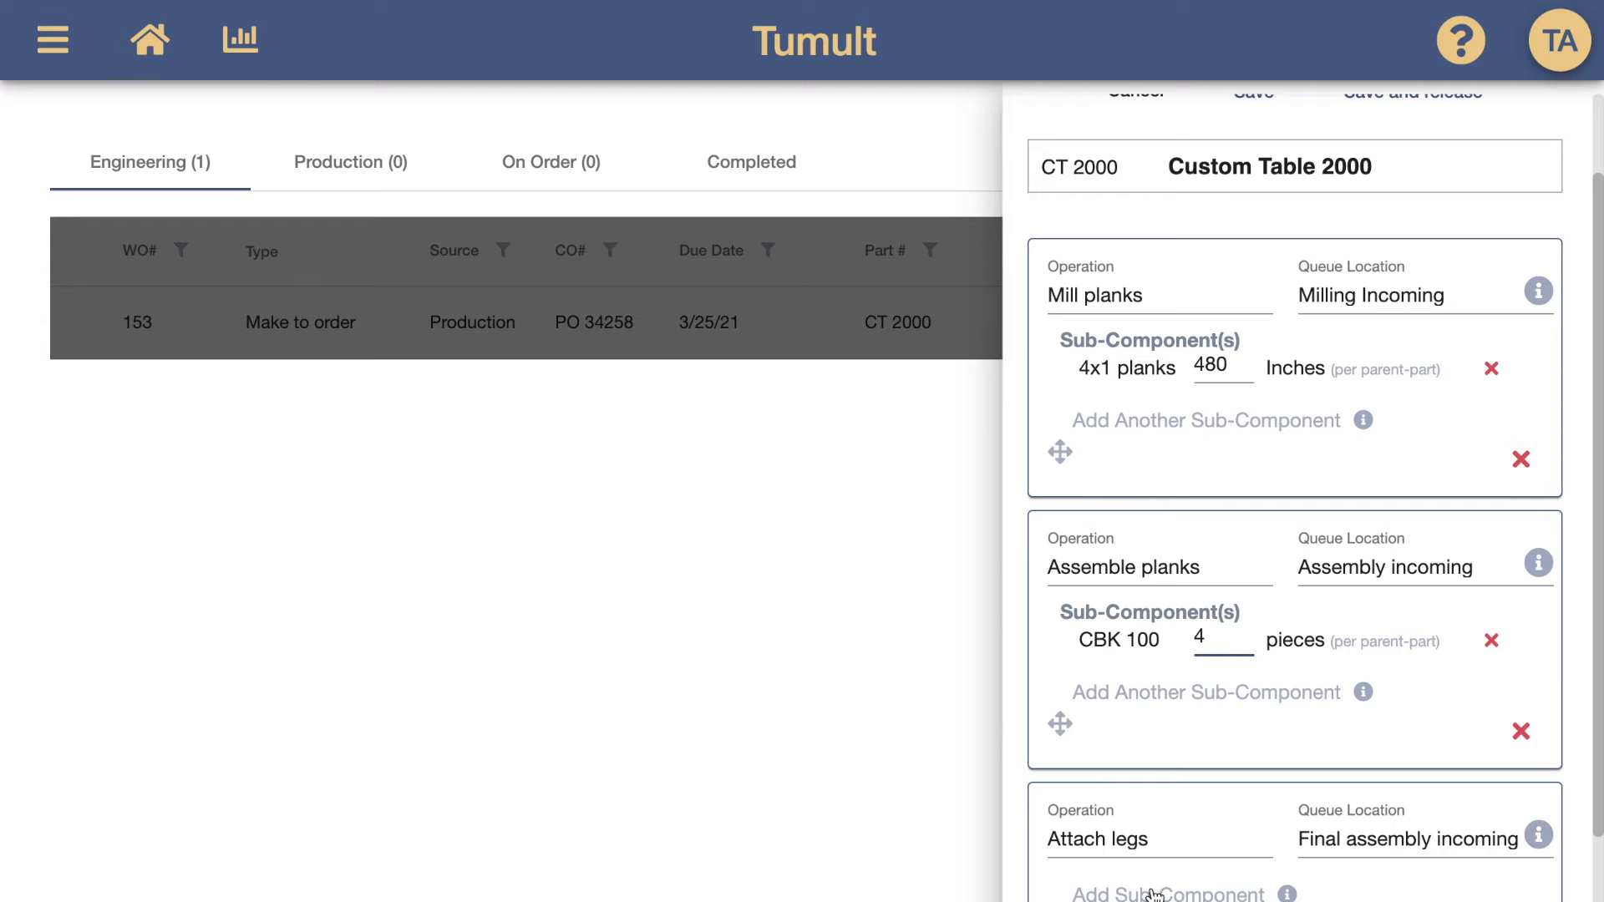
pyautogui.click(1154, 894)
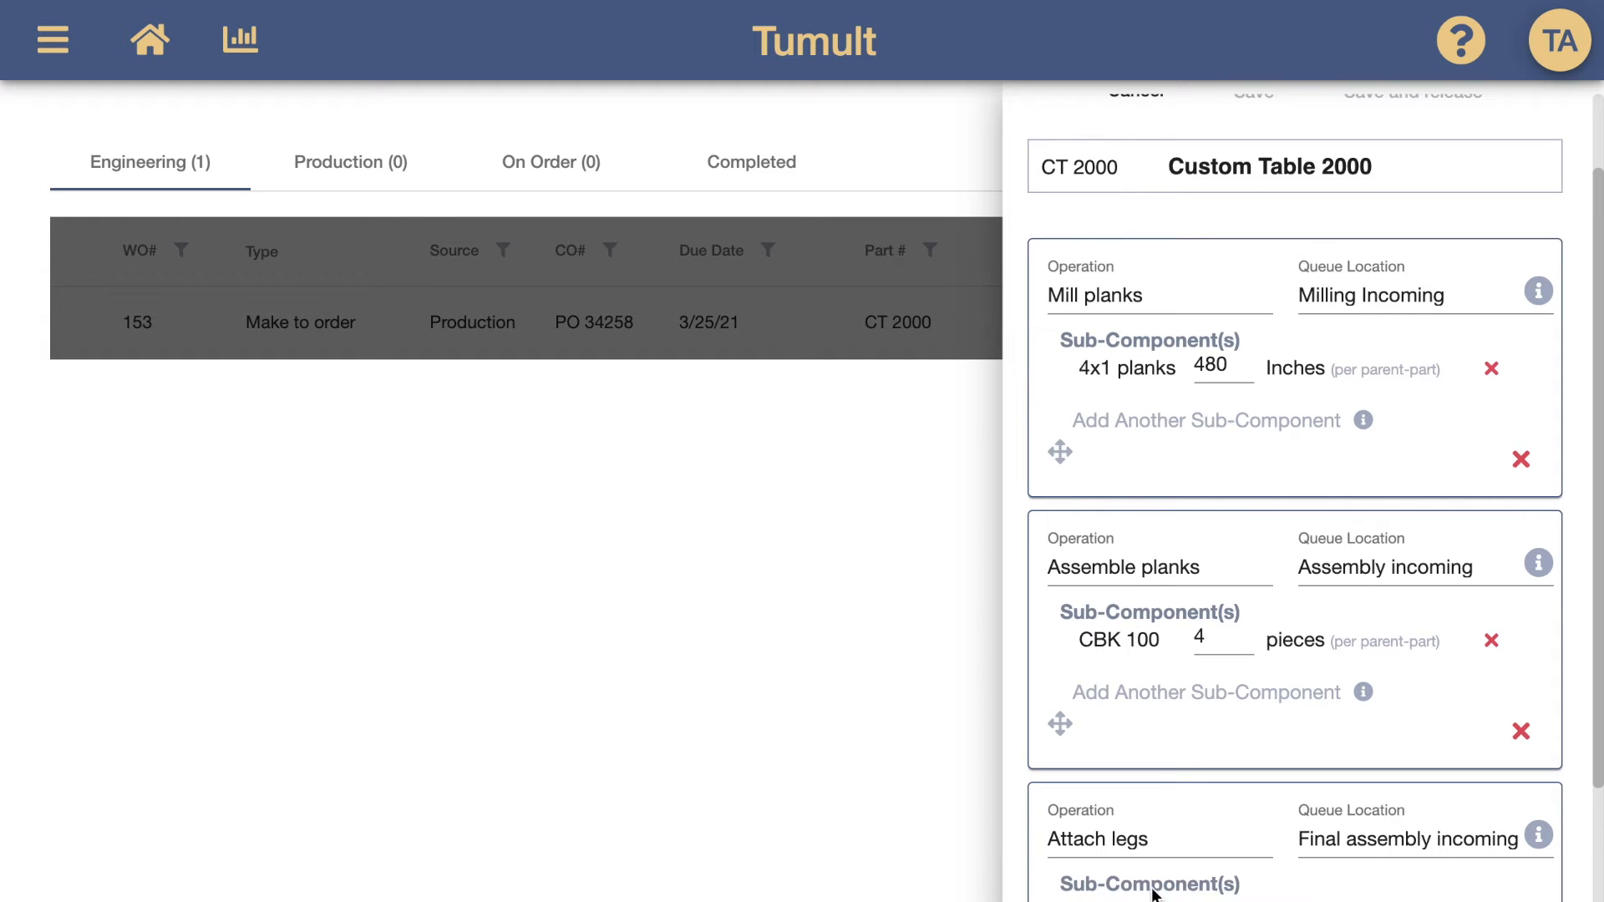
pyautogui.click(1149, 901)
pyautogui.write('tb')
pyautogui.click(1171, 856)
pyautogui.scroll(-1, 1171, 863)
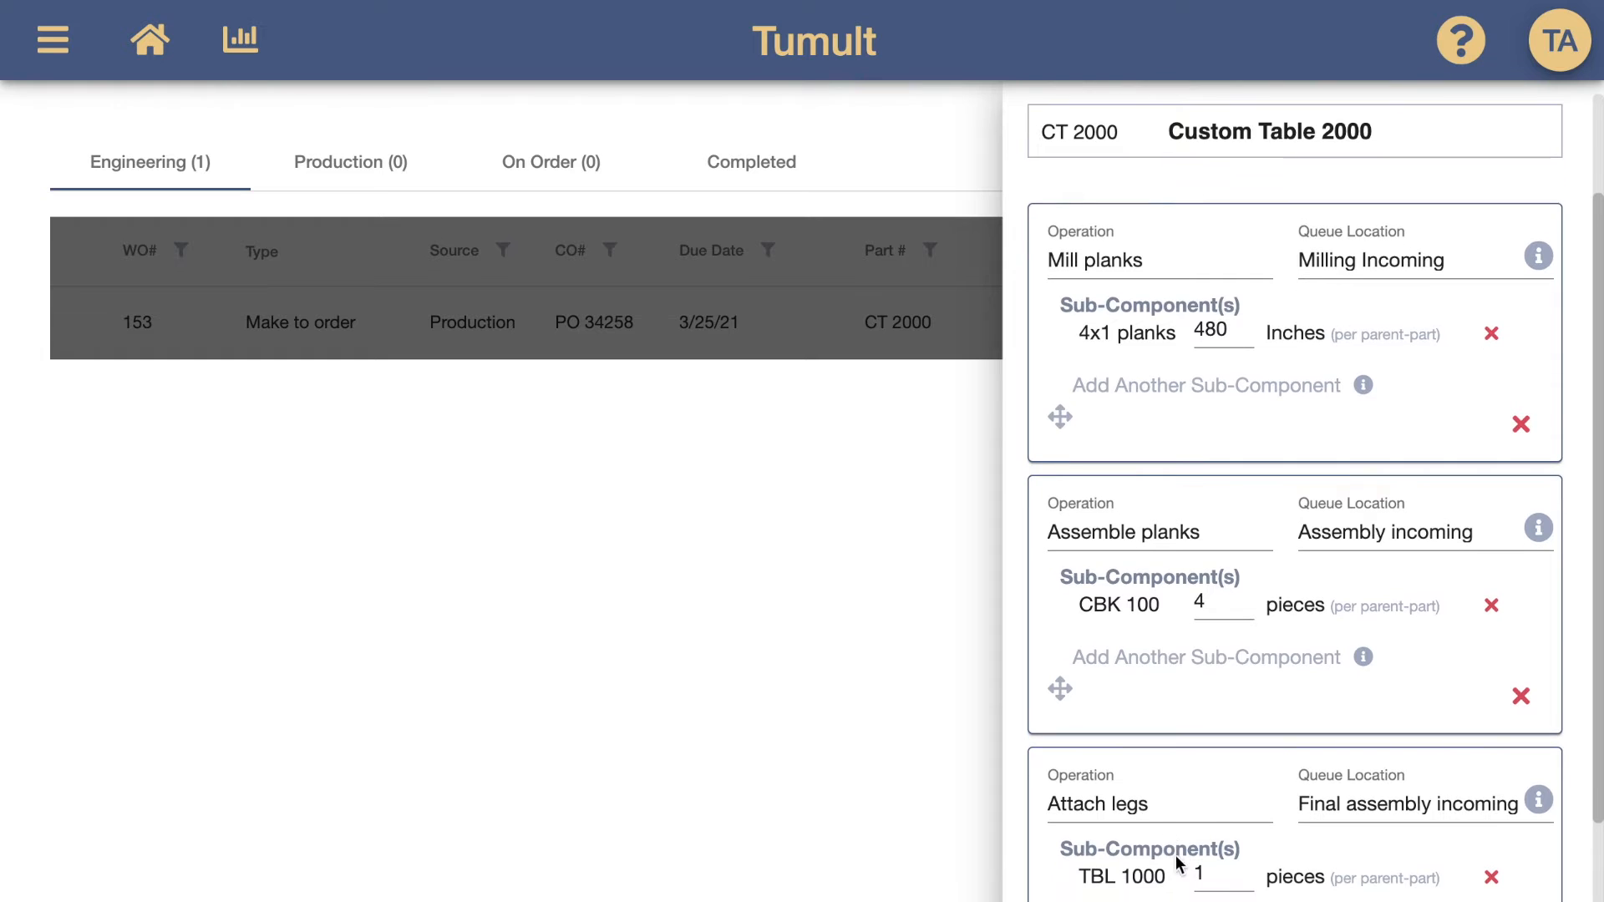
pyautogui.doubleClick(1200, 874)
pyautogui.write('4')
pyautogui.scroll(2, 1256, 513)
# Save the operations, sourcing Mill planks' 4x1 planks from Stock and Assemble planks' CBK 100 from Purchasing
pyautogui.click(1394, 211)
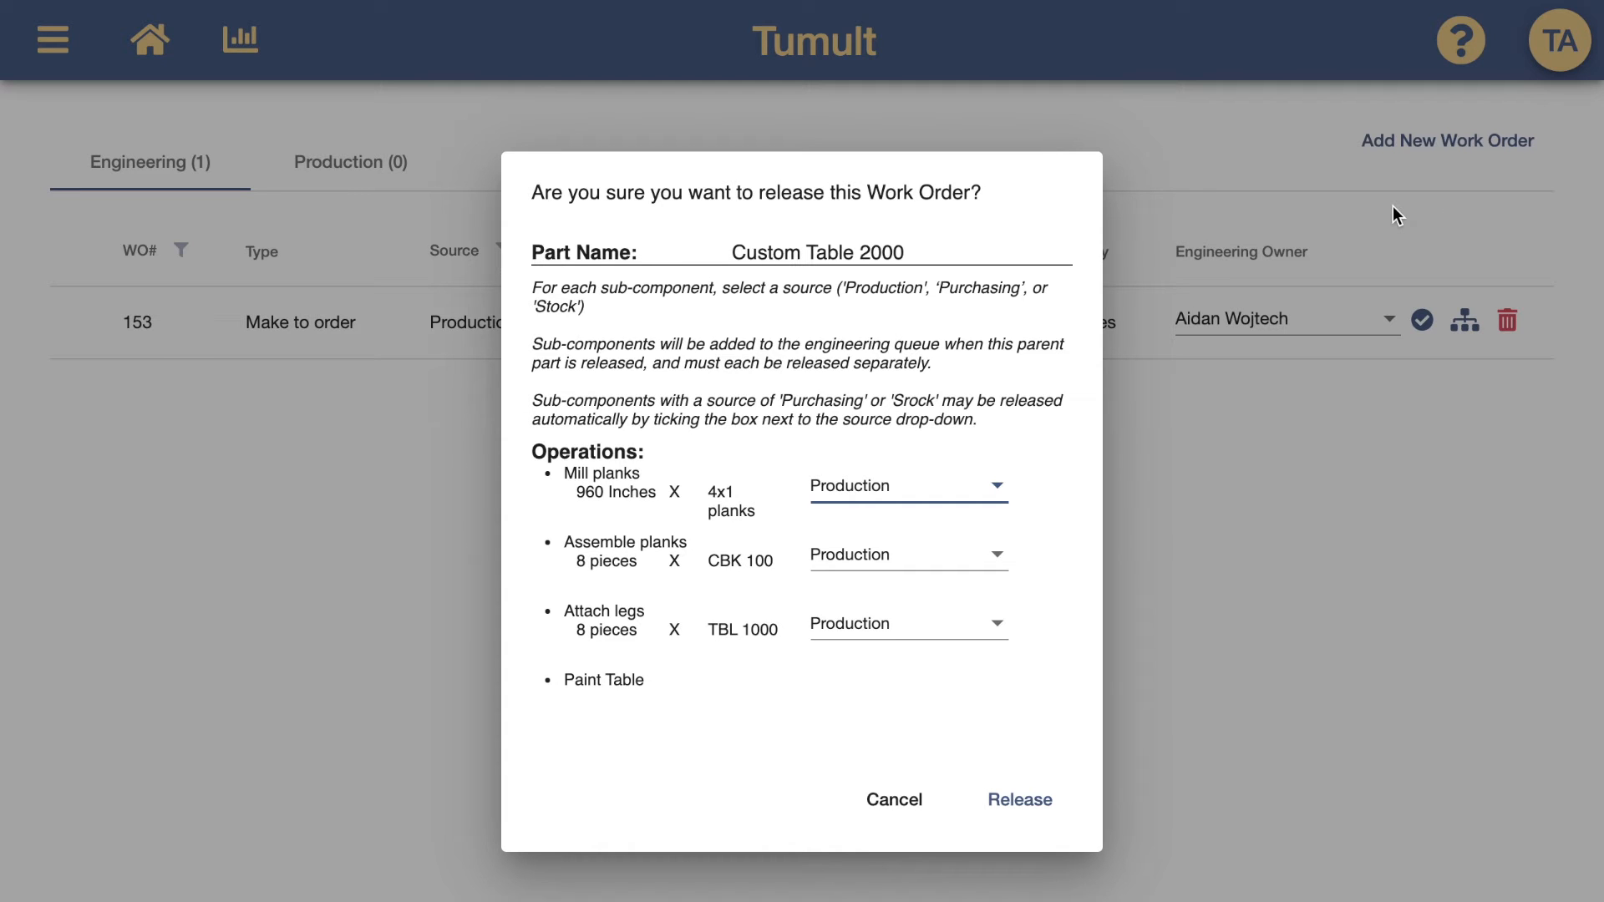
pyautogui.click(994, 501)
pyautogui.click(951, 579)
pyautogui.click(949, 559)
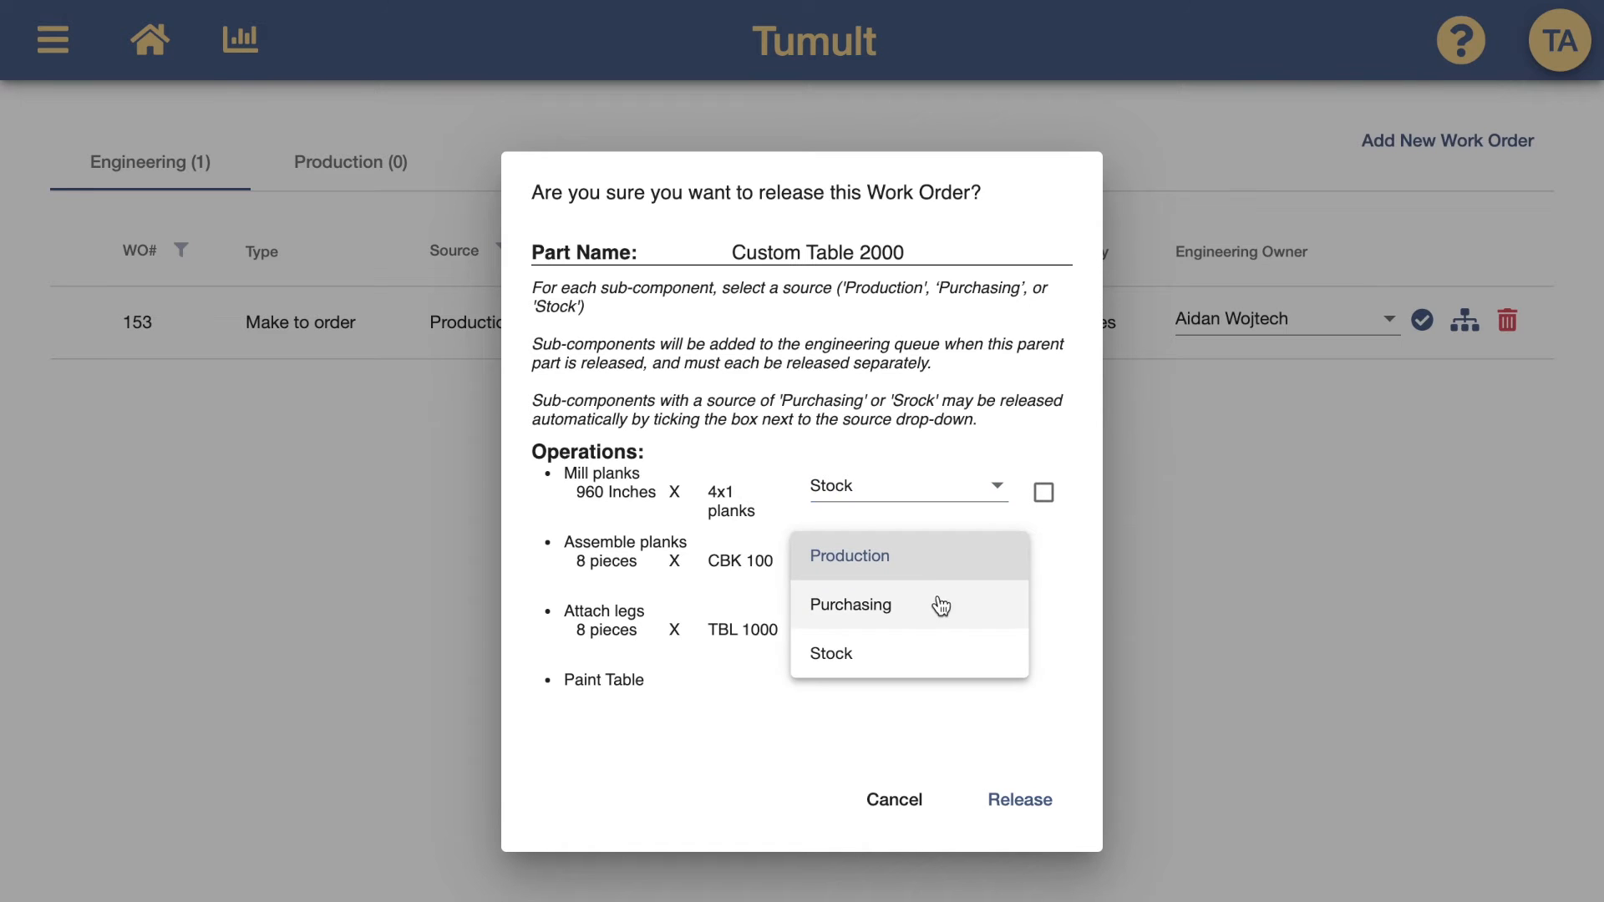
pyautogui.click(938, 606)
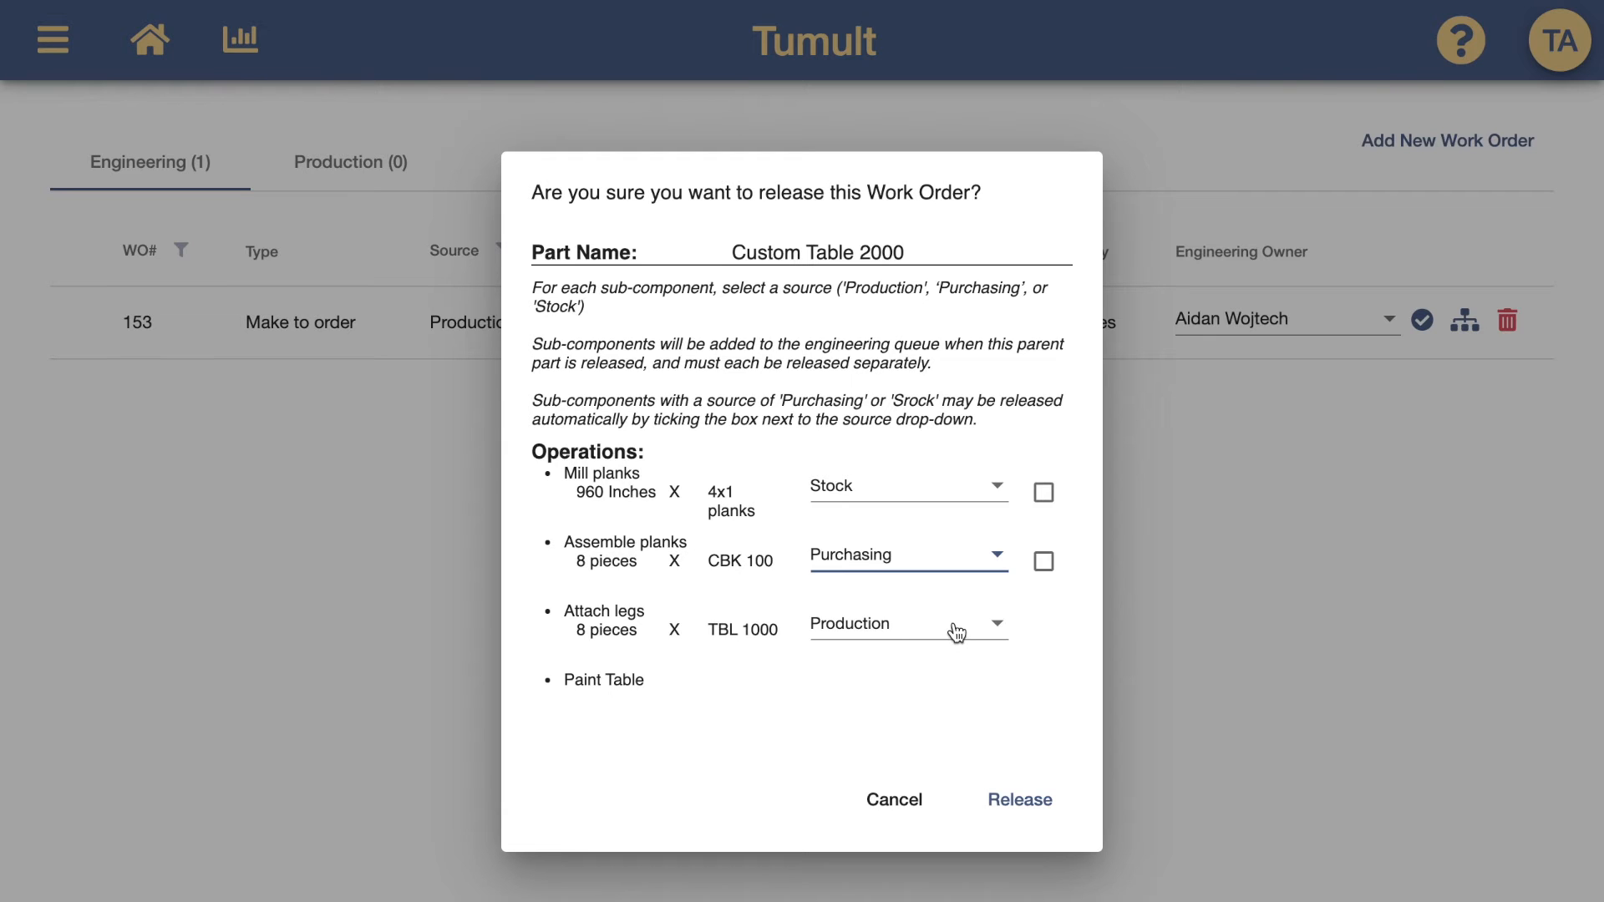
# Set both the 4x1 planks and CBK 100 to auto-release, then release work order 153
pyautogui.click(1046, 498)
pyautogui.click(1043, 566)
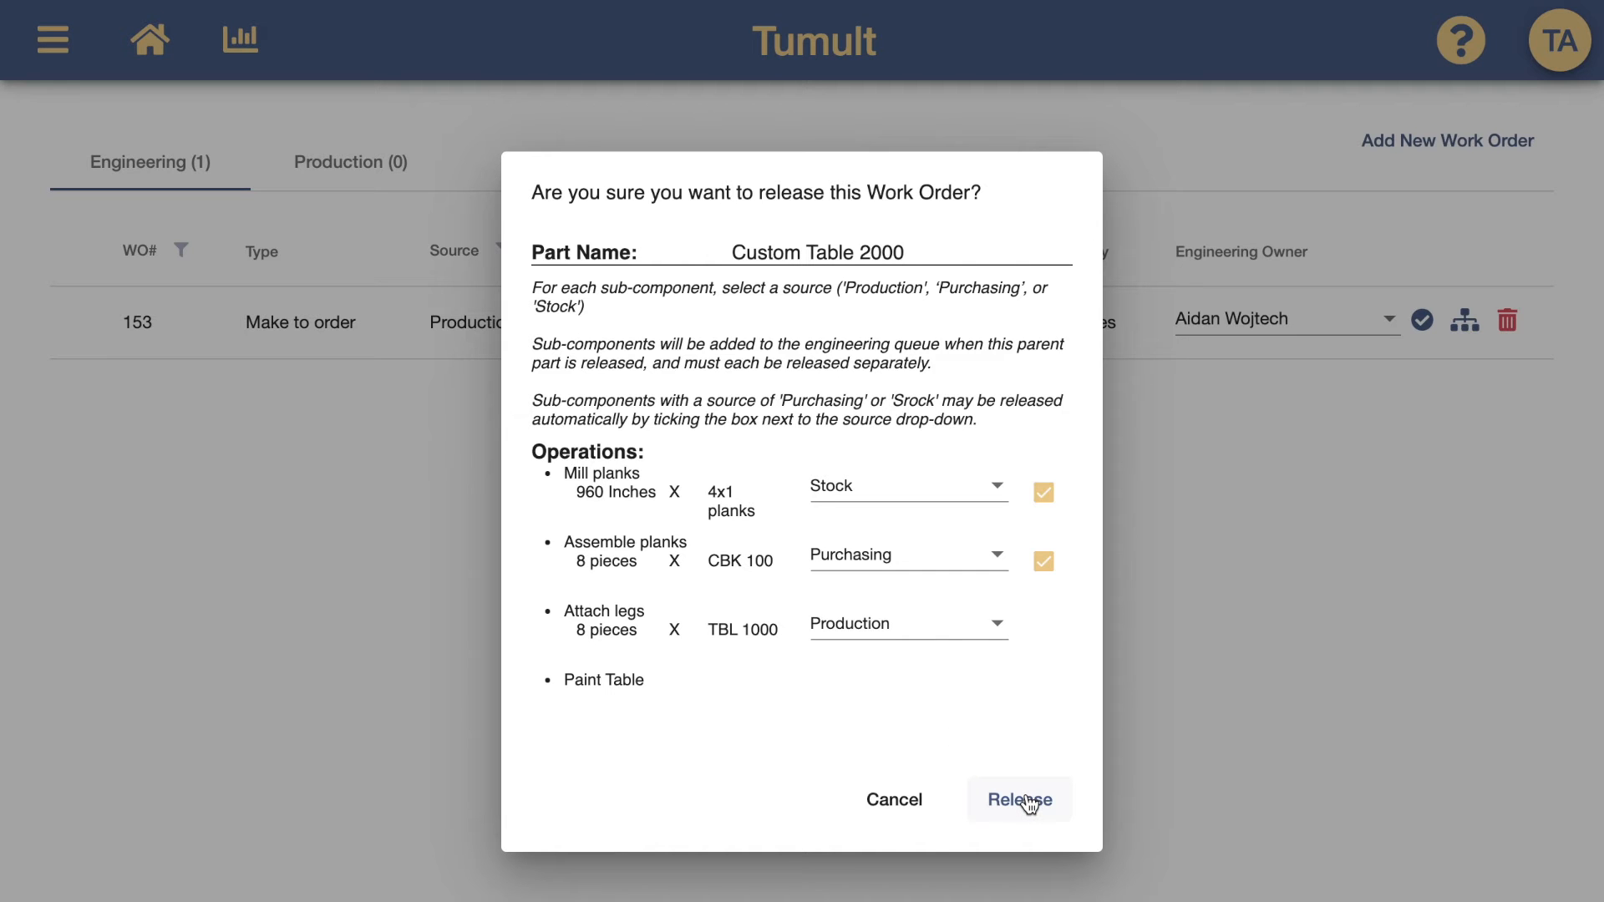
pyautogui.click(1030, 804)
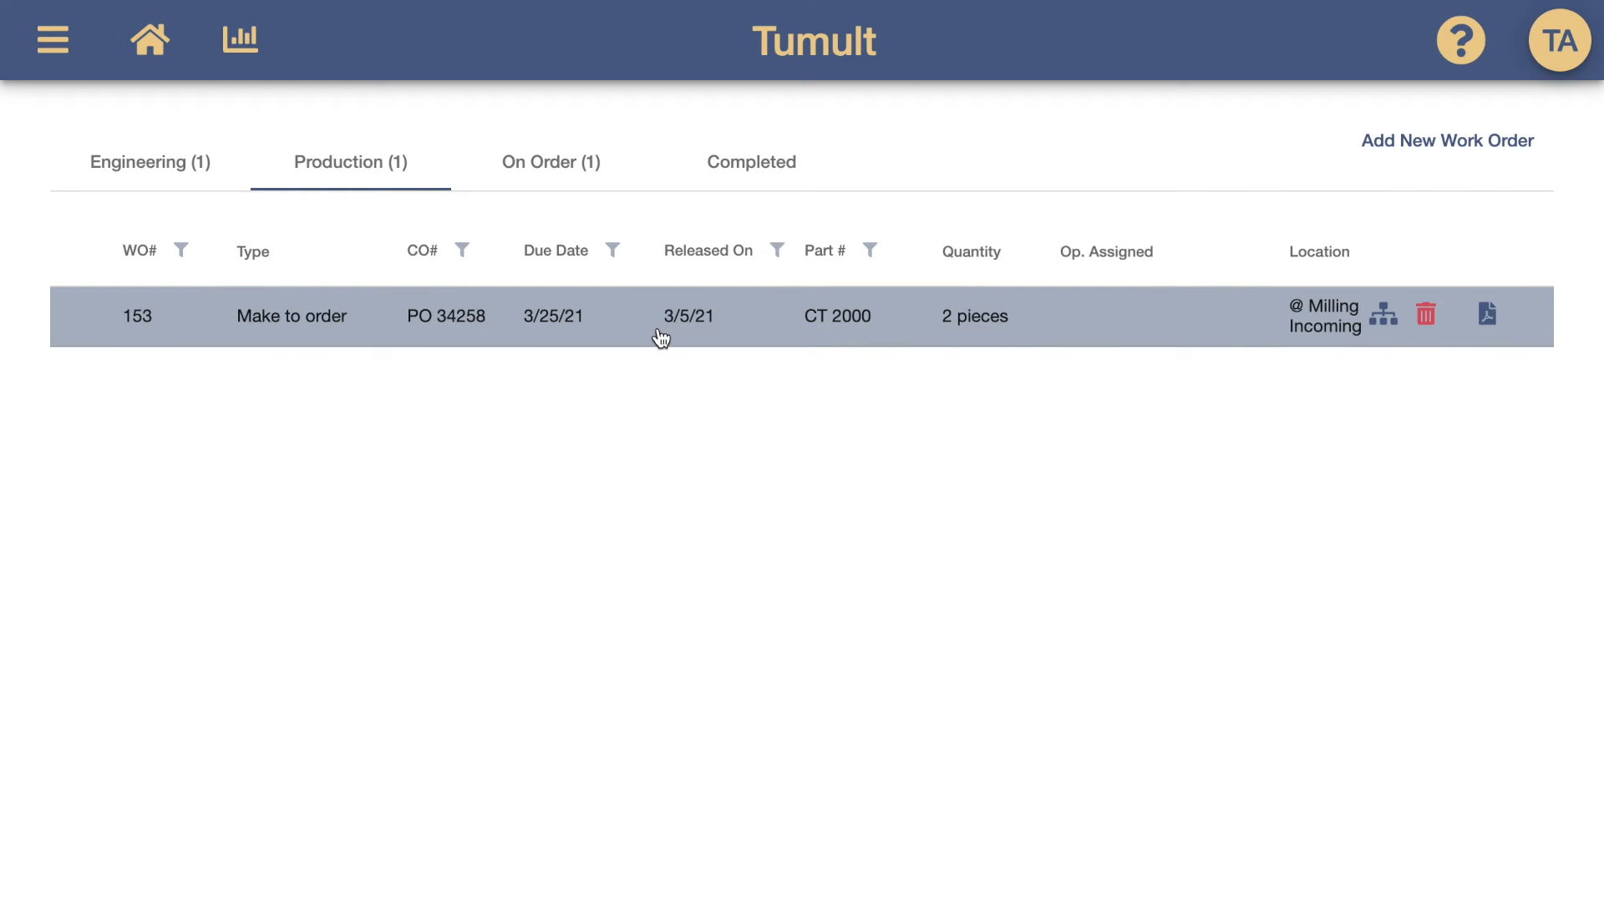
# Open the part operations of work order 153's TBL 1000 row in the Engineering queue
pyautogui.click(191, 152)
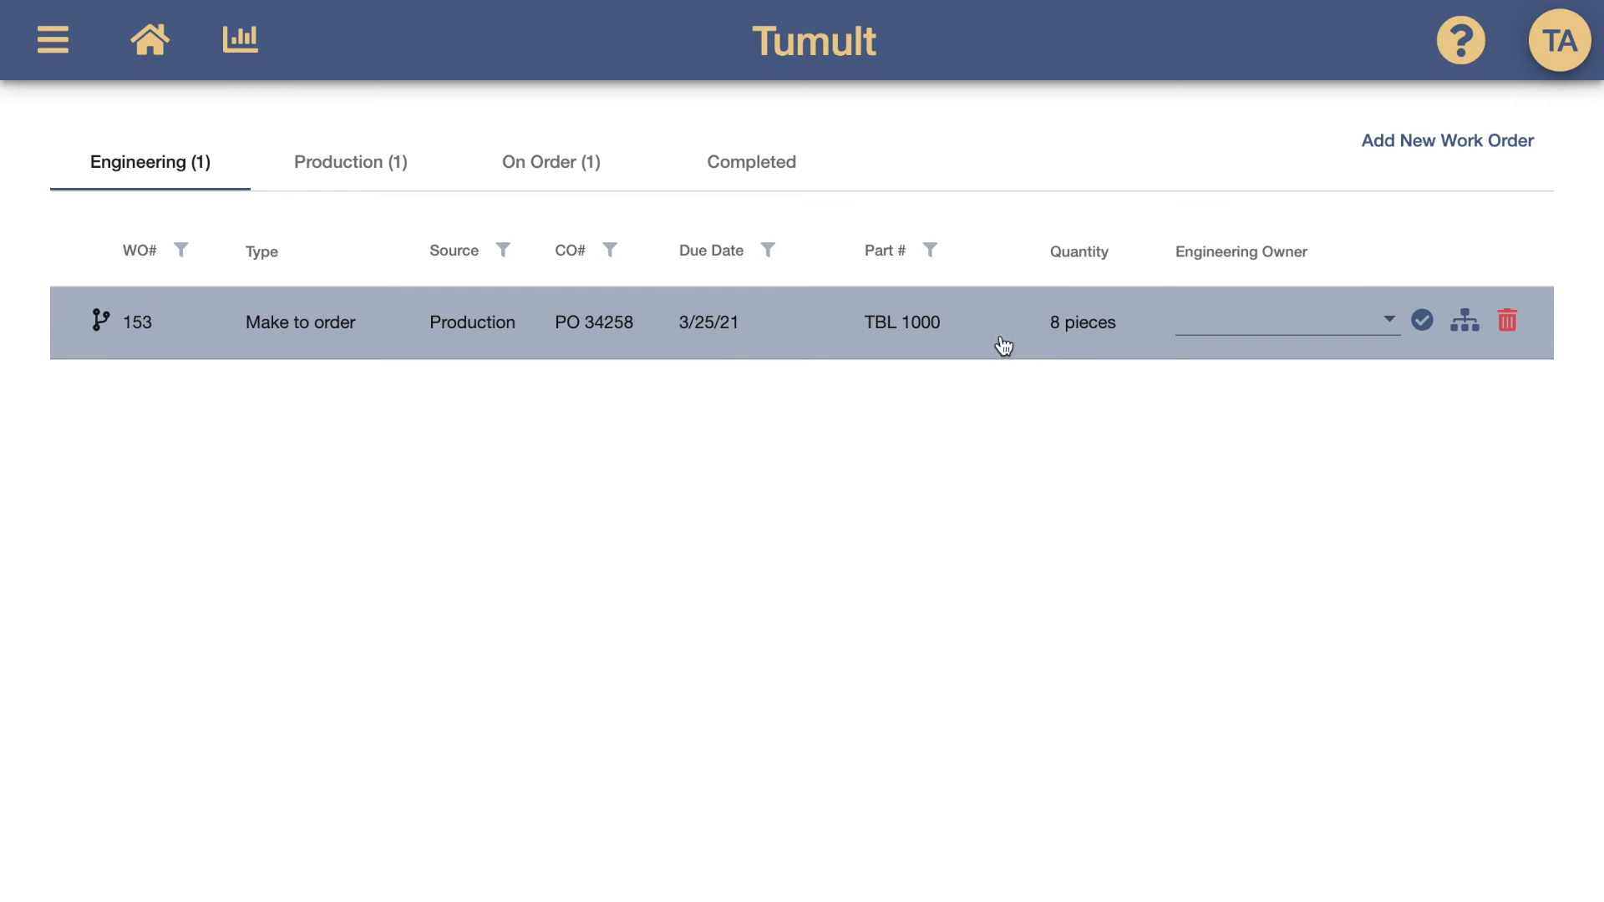
pyautogui.click(728, 349)
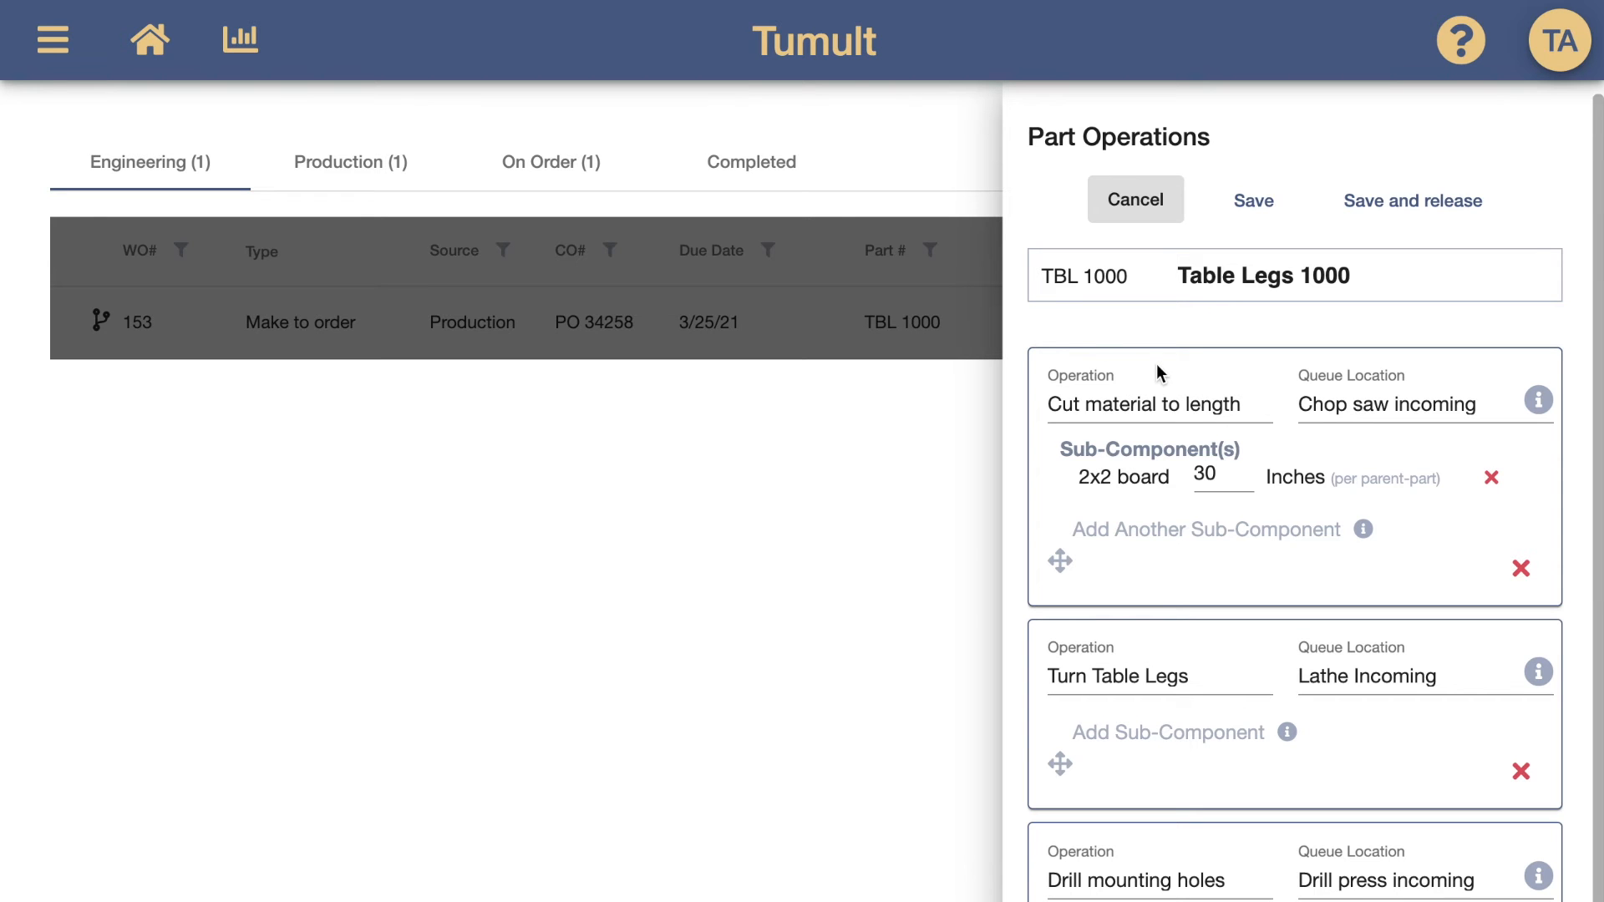
# Release the Table Legs 1000 sub-order with its 2x2 board sourced from Stock and auto-released
pyautogui.scroll(-1, 1167, 398)
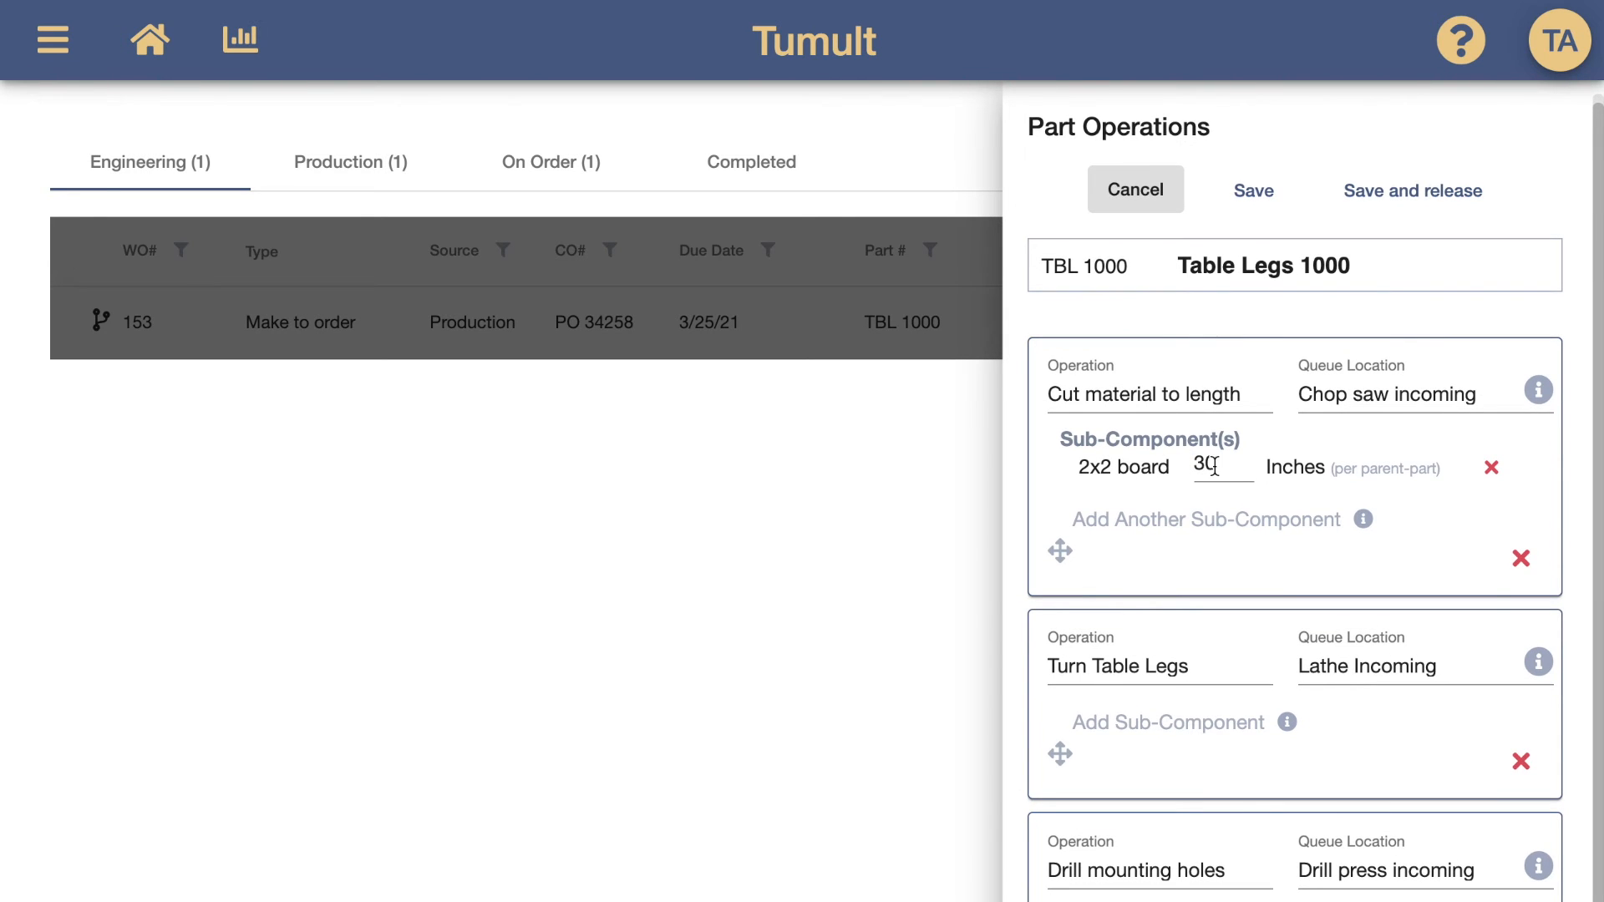
pyautogui.click(1424, 201)
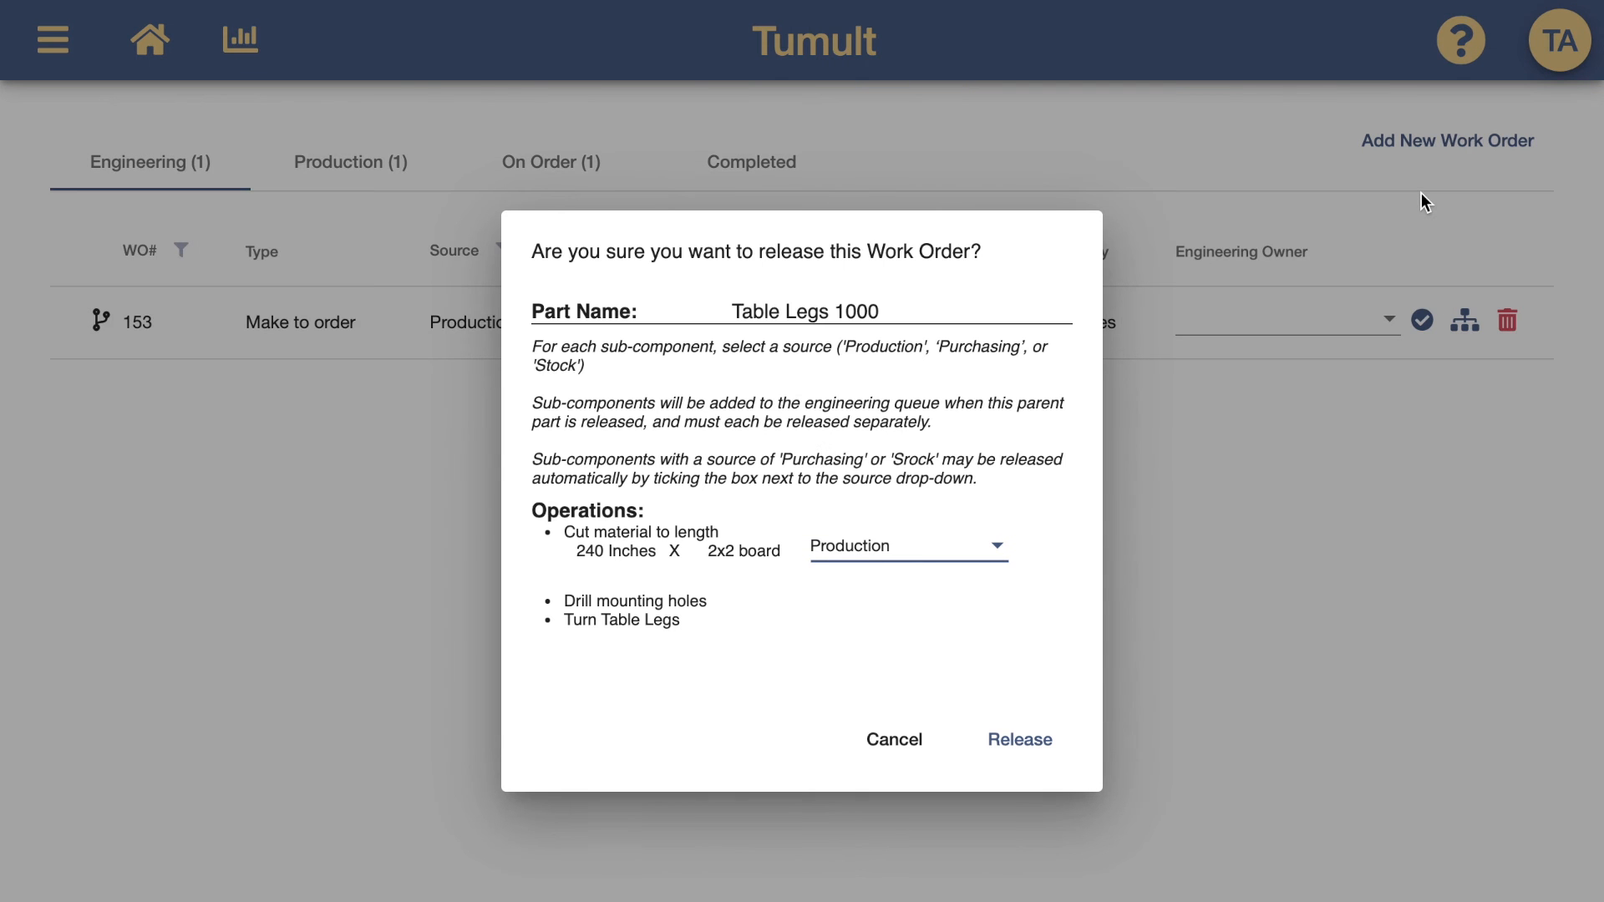
pyautogui.click(917, 550)
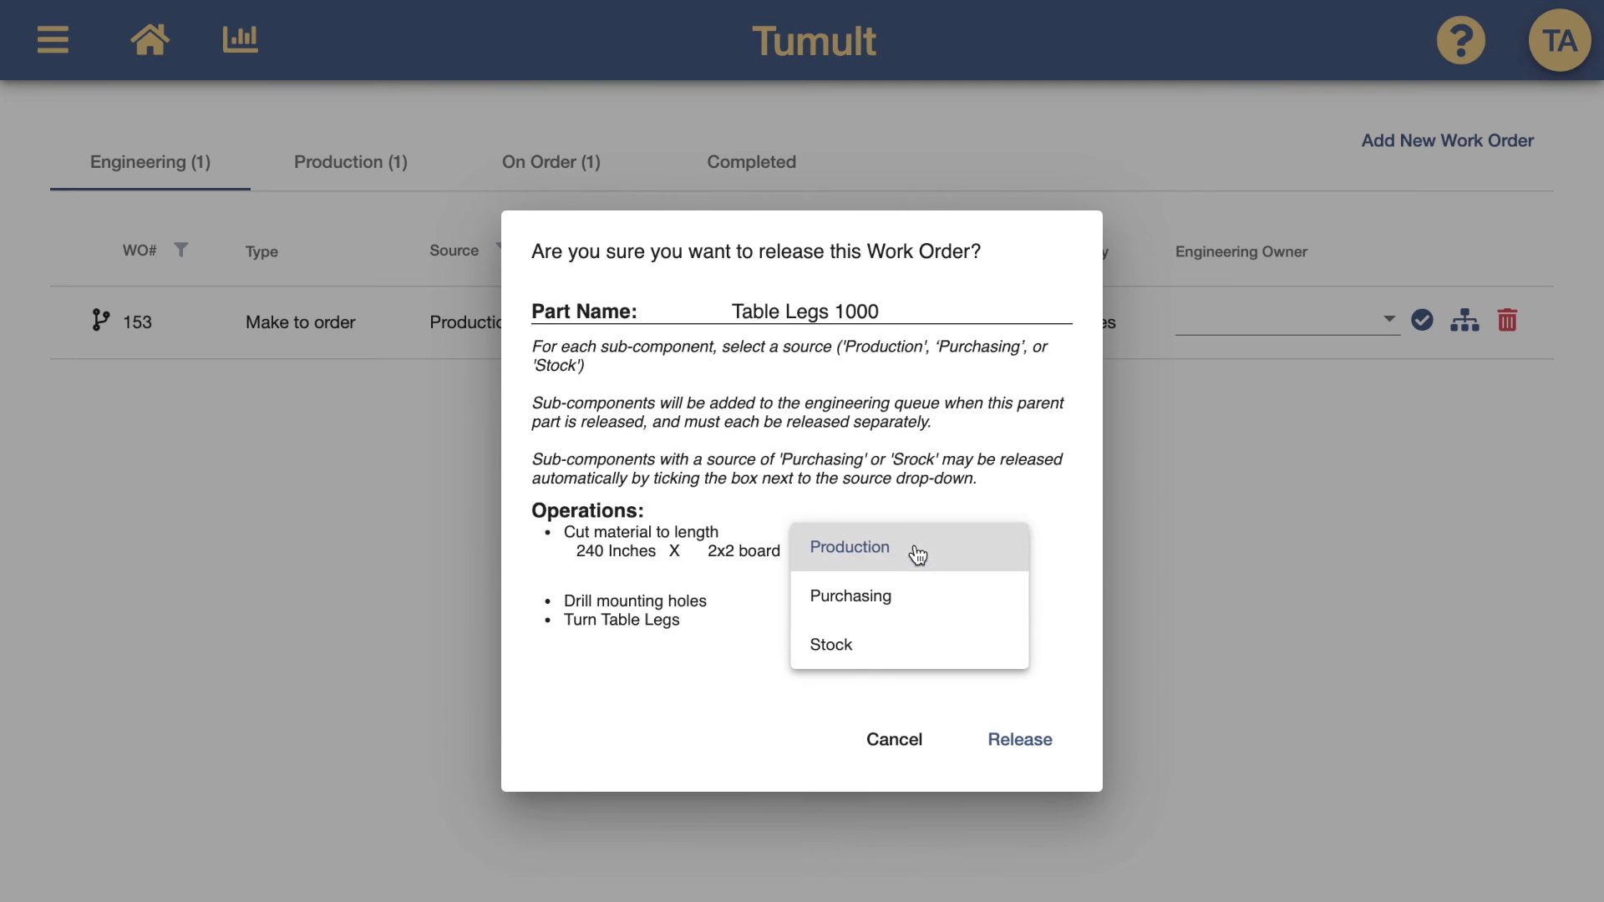
pyautogui.click(891, 654)
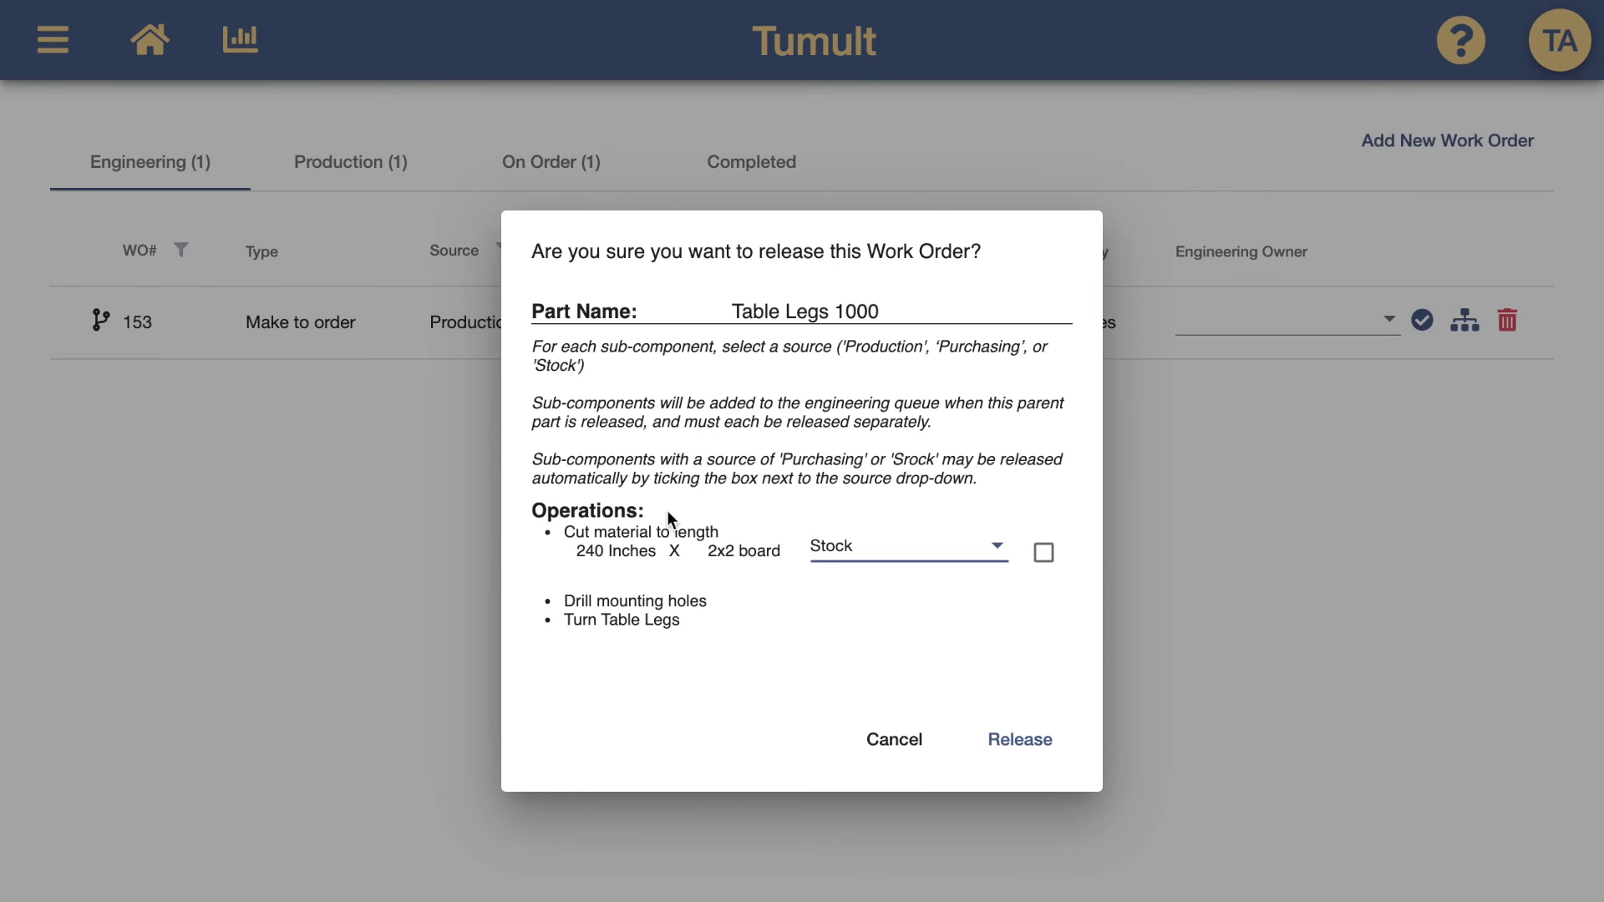
pyautogui.click(1044, 551)
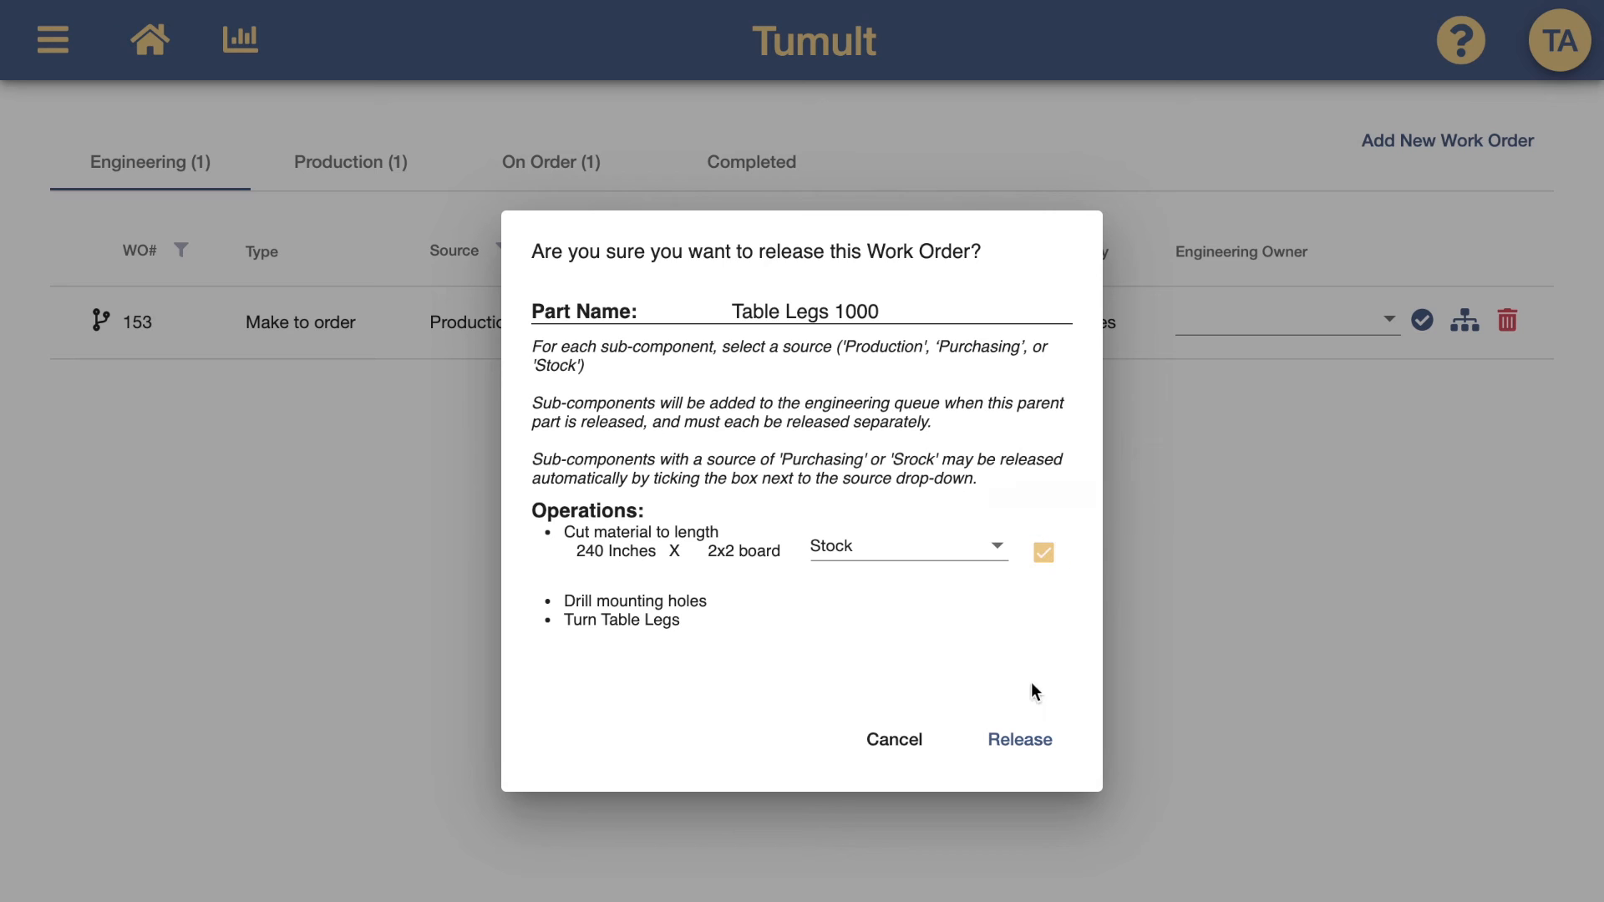
pyautogui.click(1022, 738)
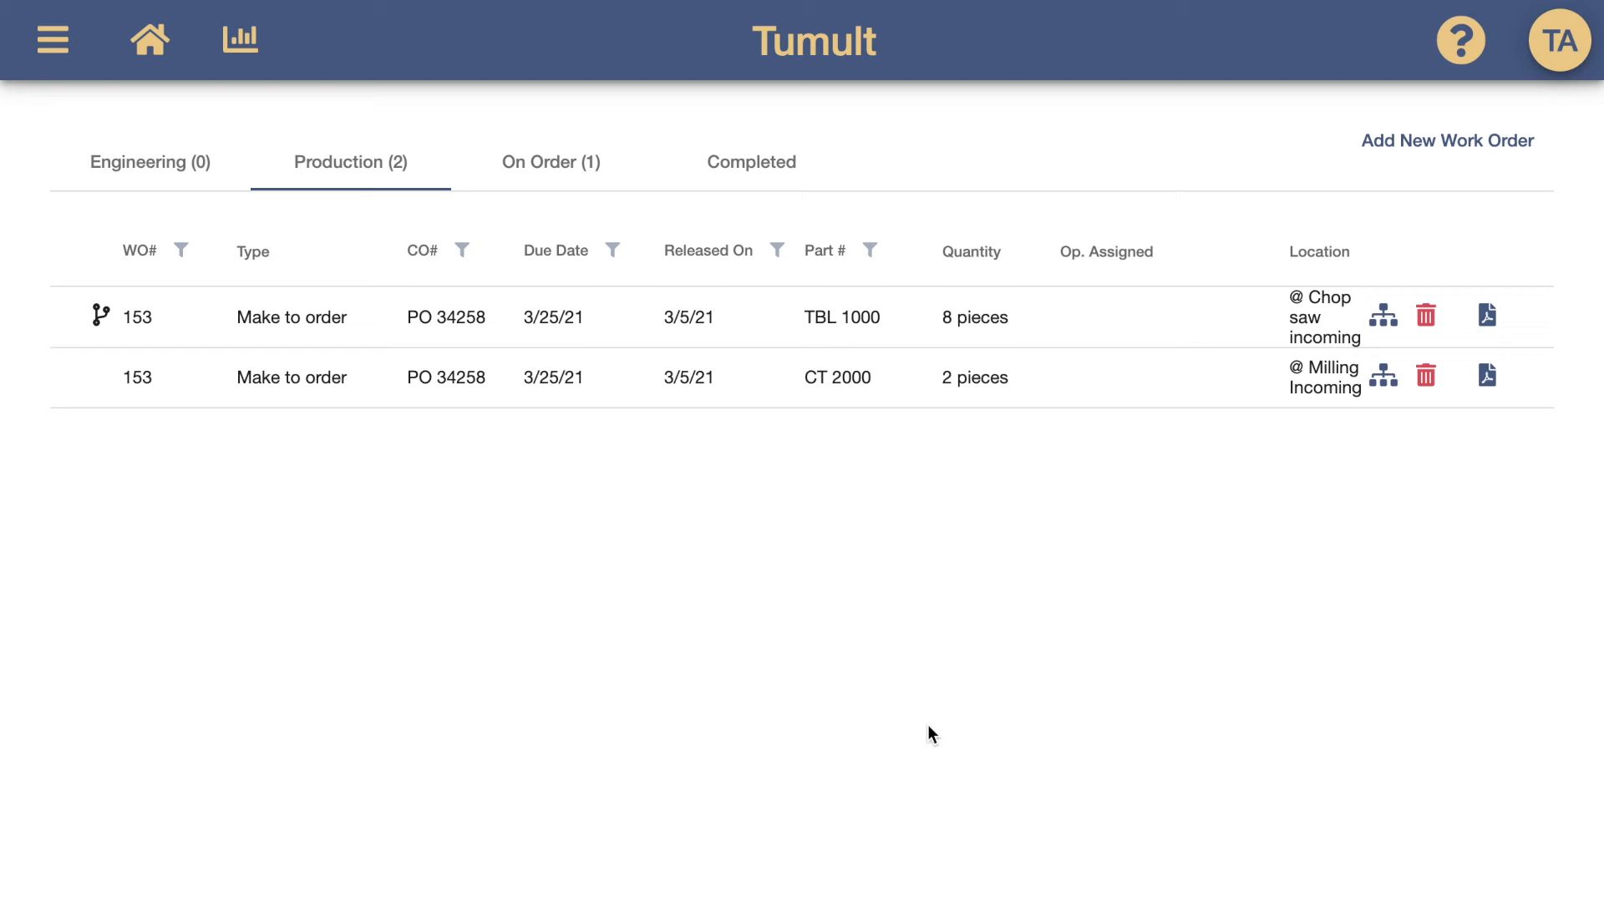
# Open Track Production for CT 2000 and review the Assemble planks, Attach legs and Mill planks subparts
pyautogui.moveTo(101, 330)
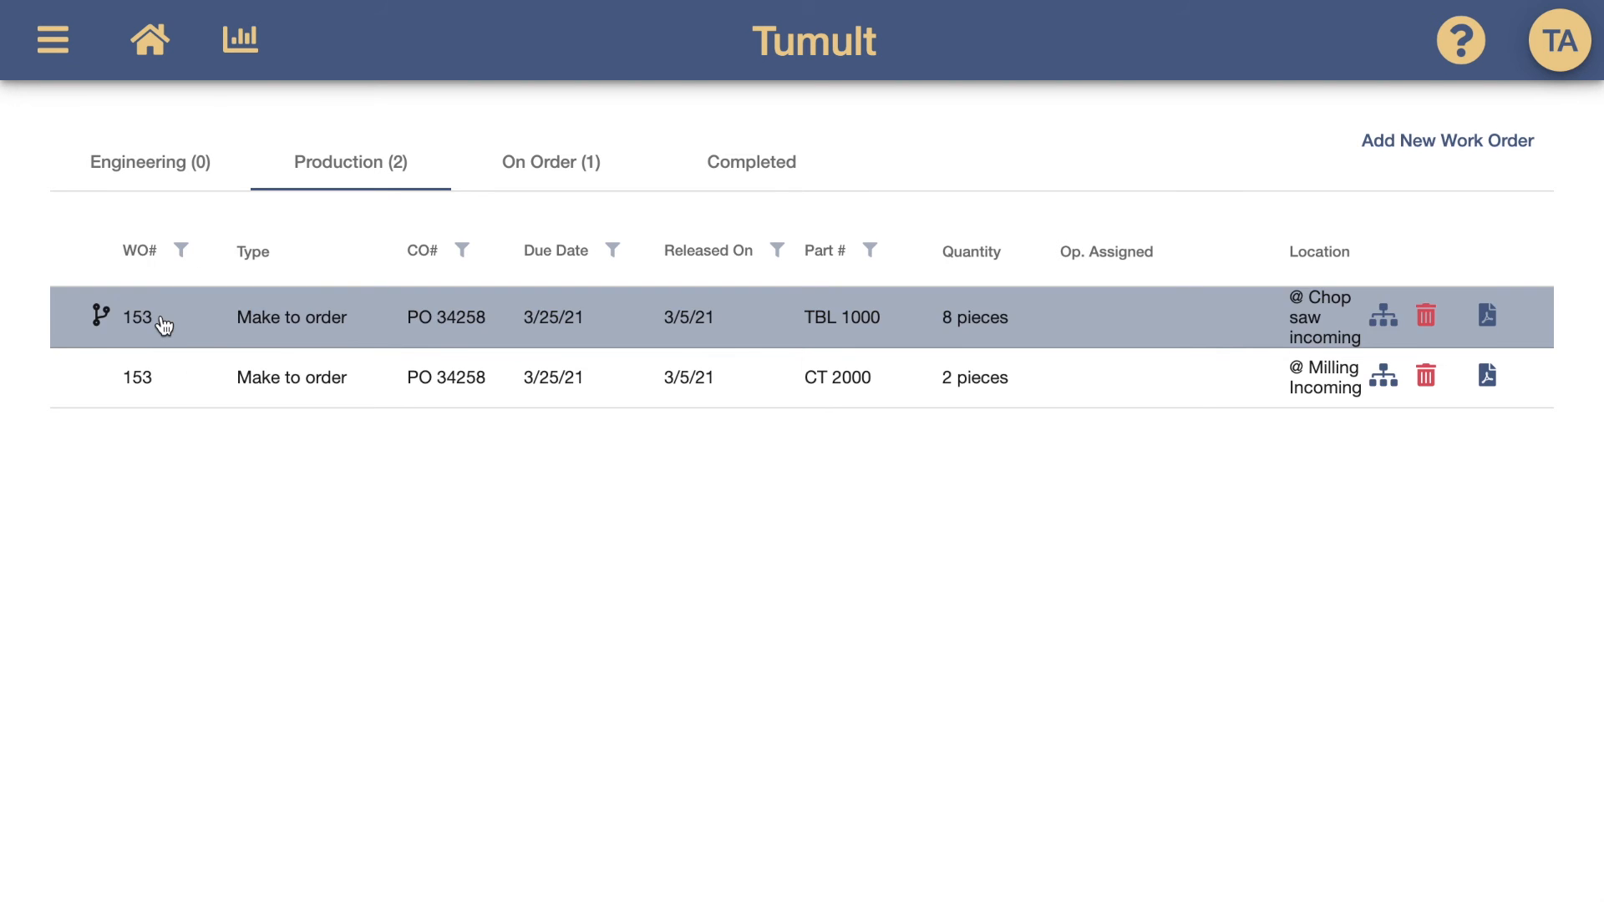
pyautogui.click(167, 383)
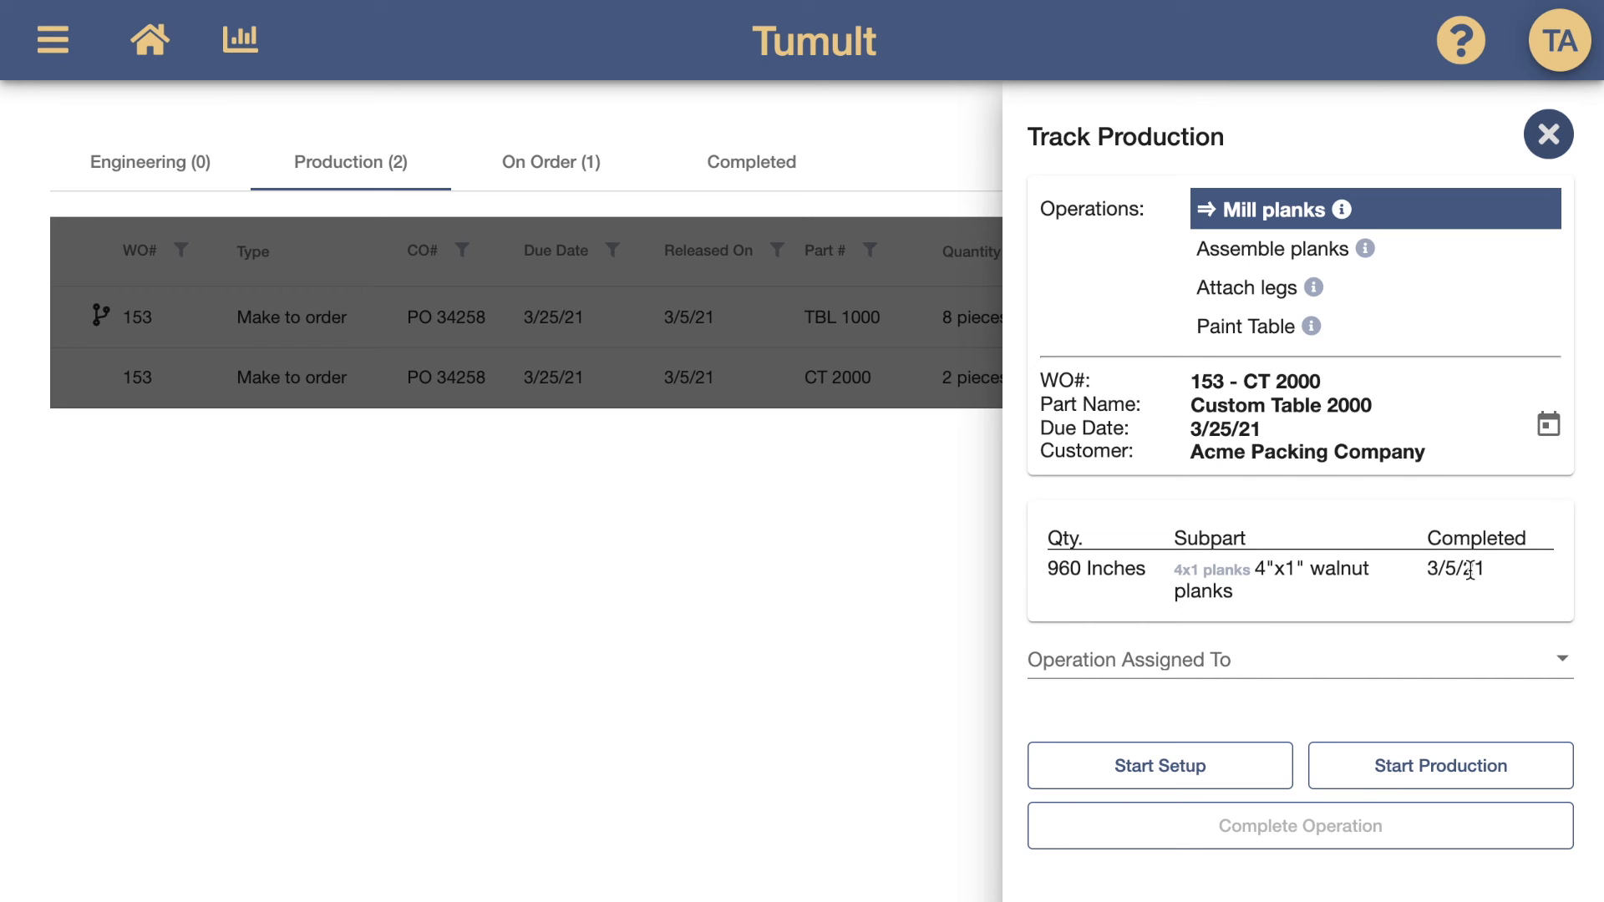
pyautogui.click(1329, 258)
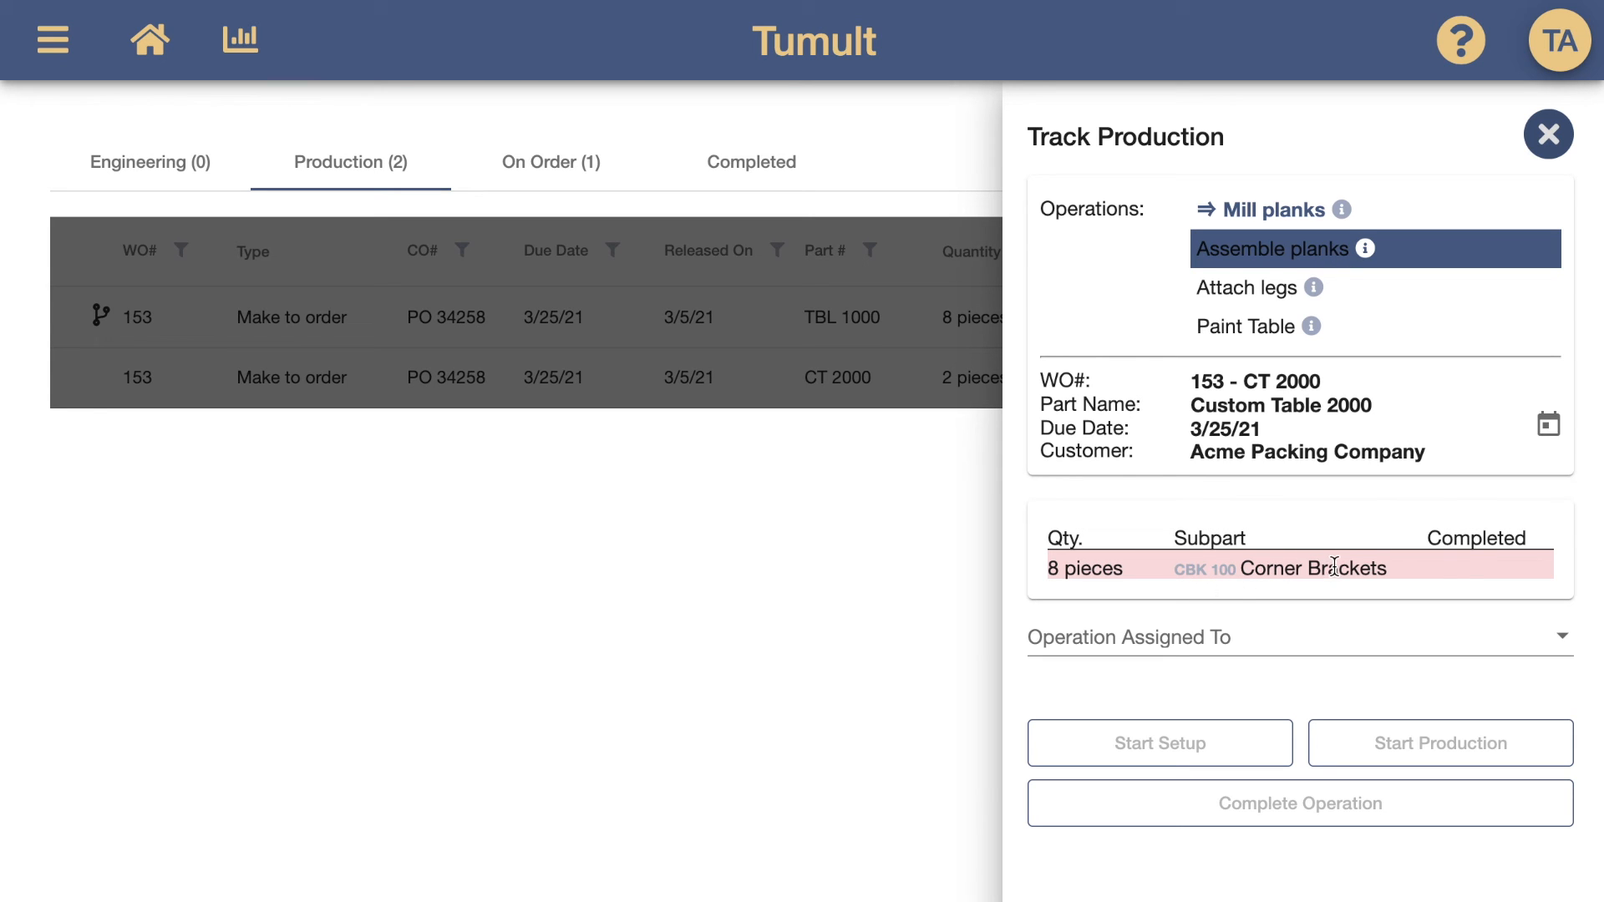
pyautogui.click(1272, 292)
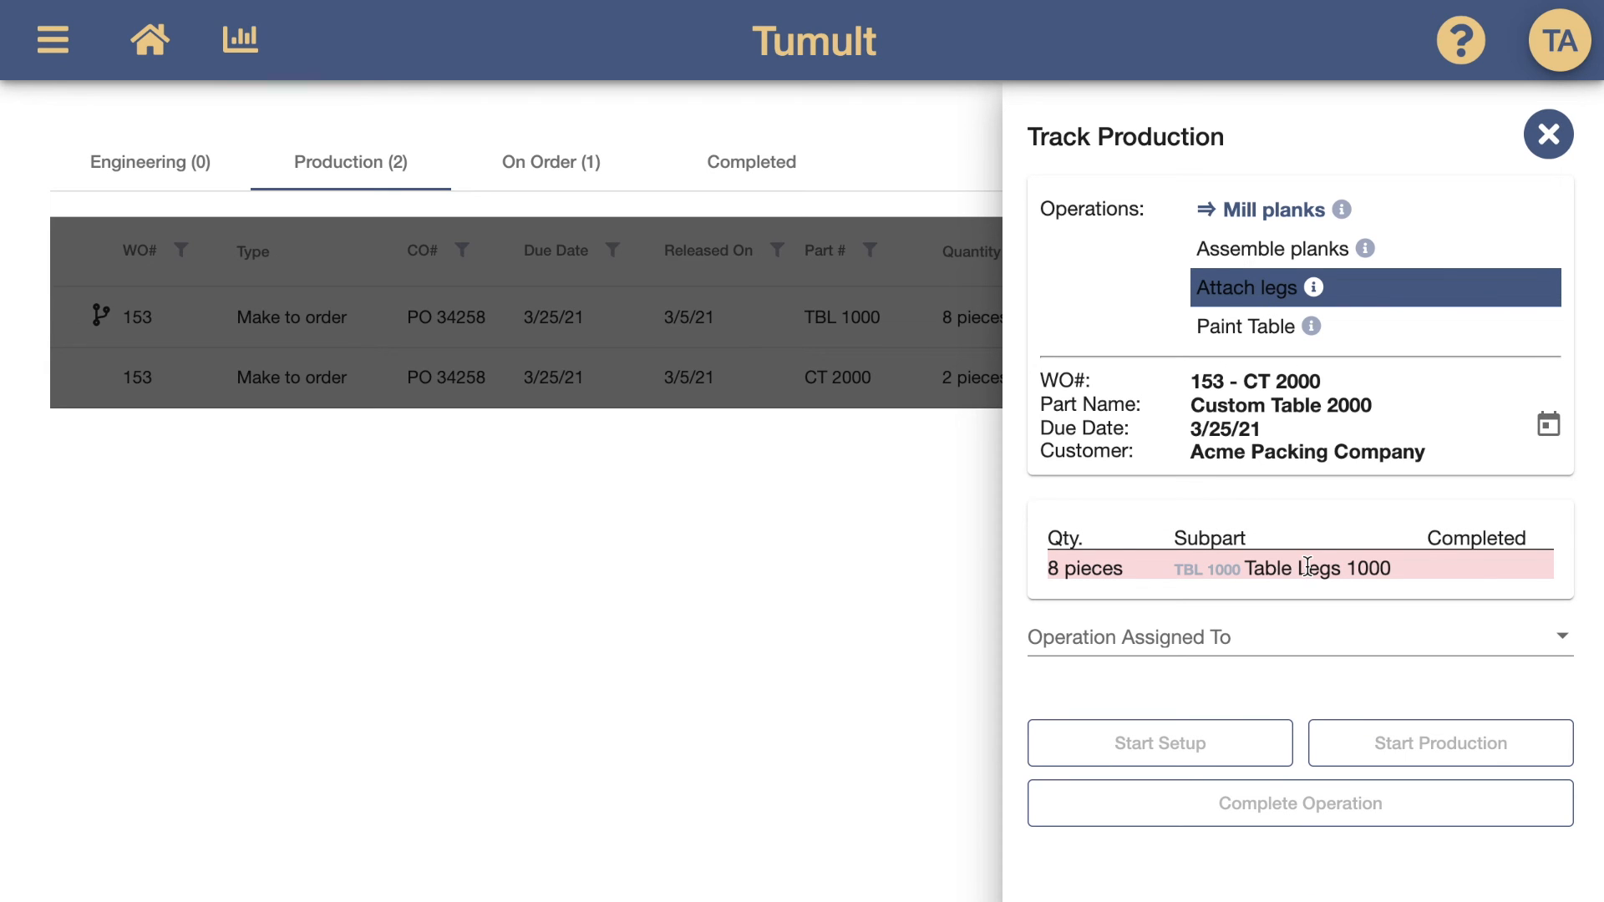
pyautogui.click(1274, 207)
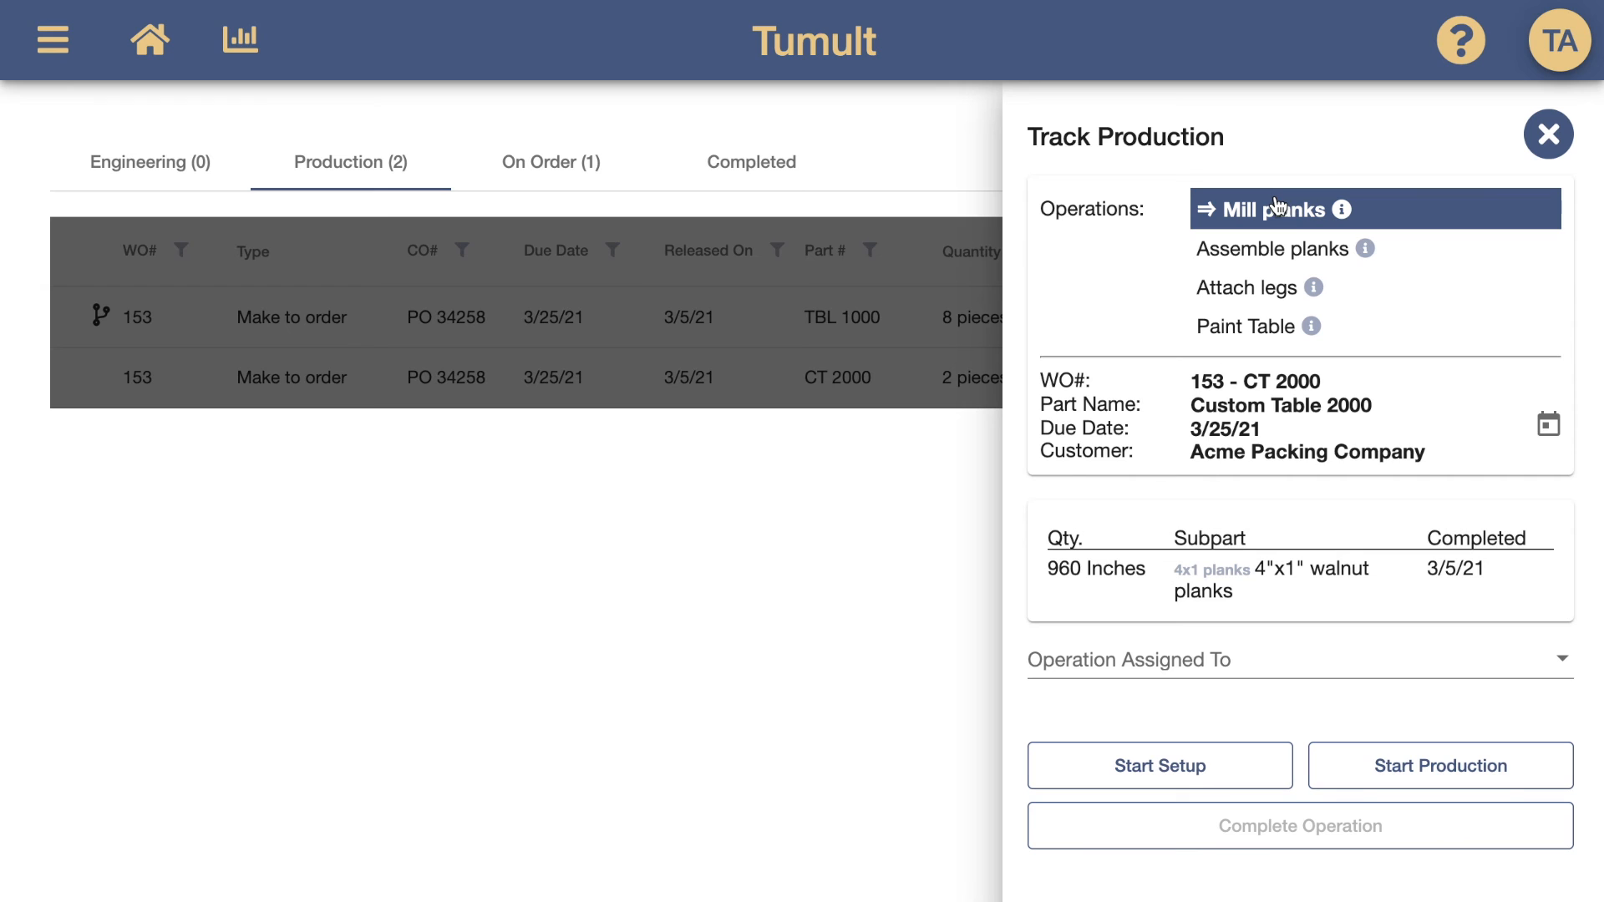
# Run and complete Mill planks for CT 2000, then start and end an Assemble planks production run
pyautogui.click(1412, 767)
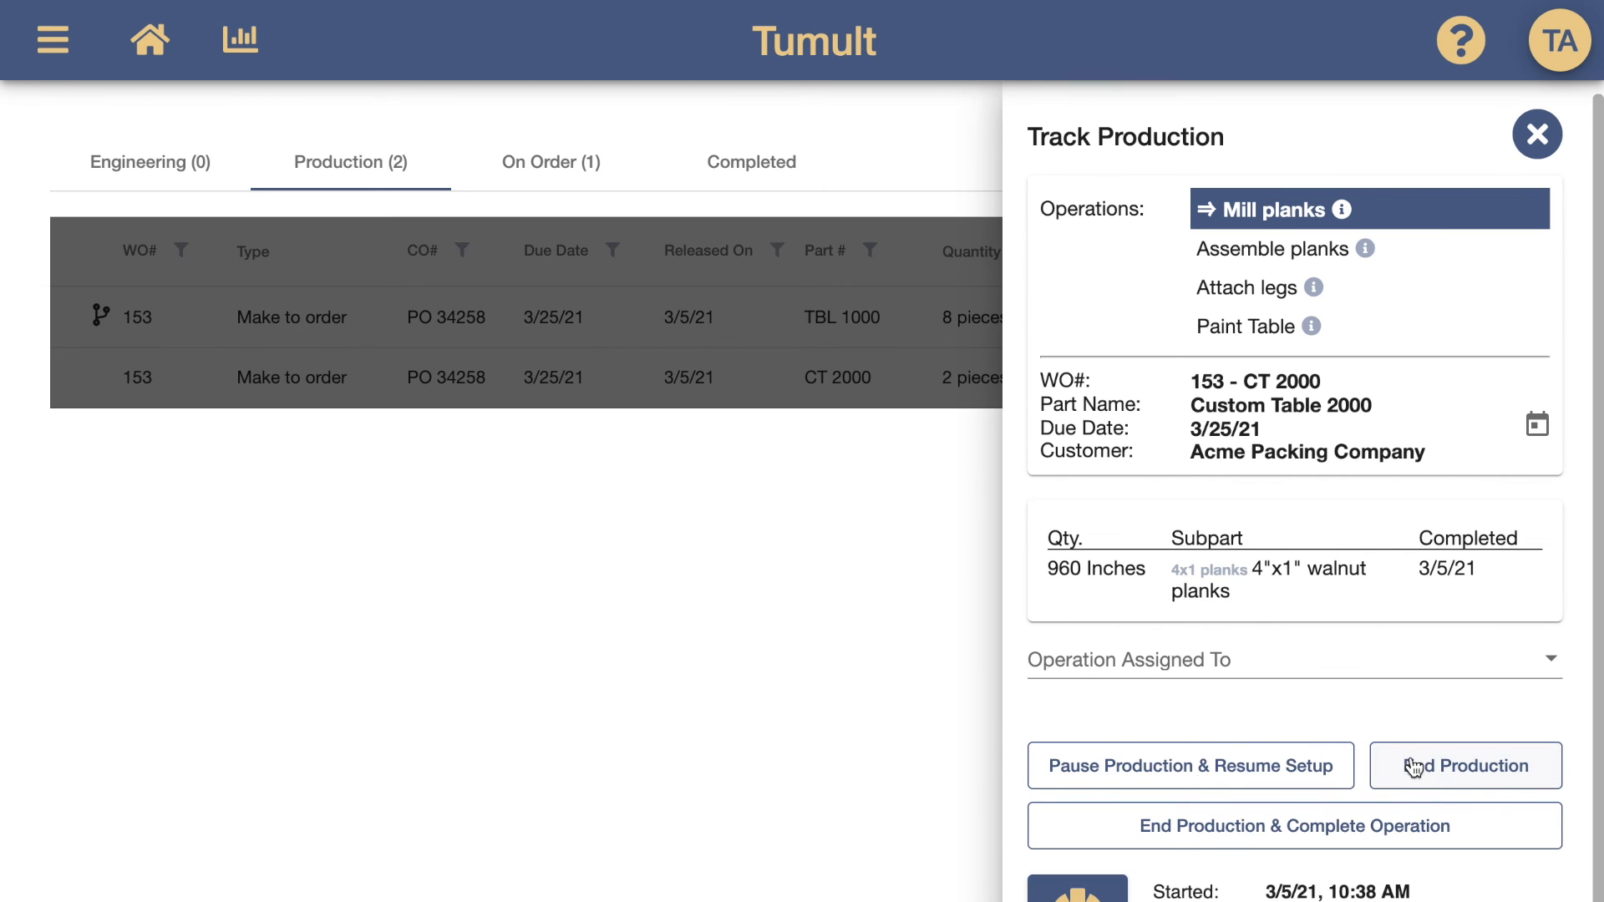
pyautogui.click(1391, 817)
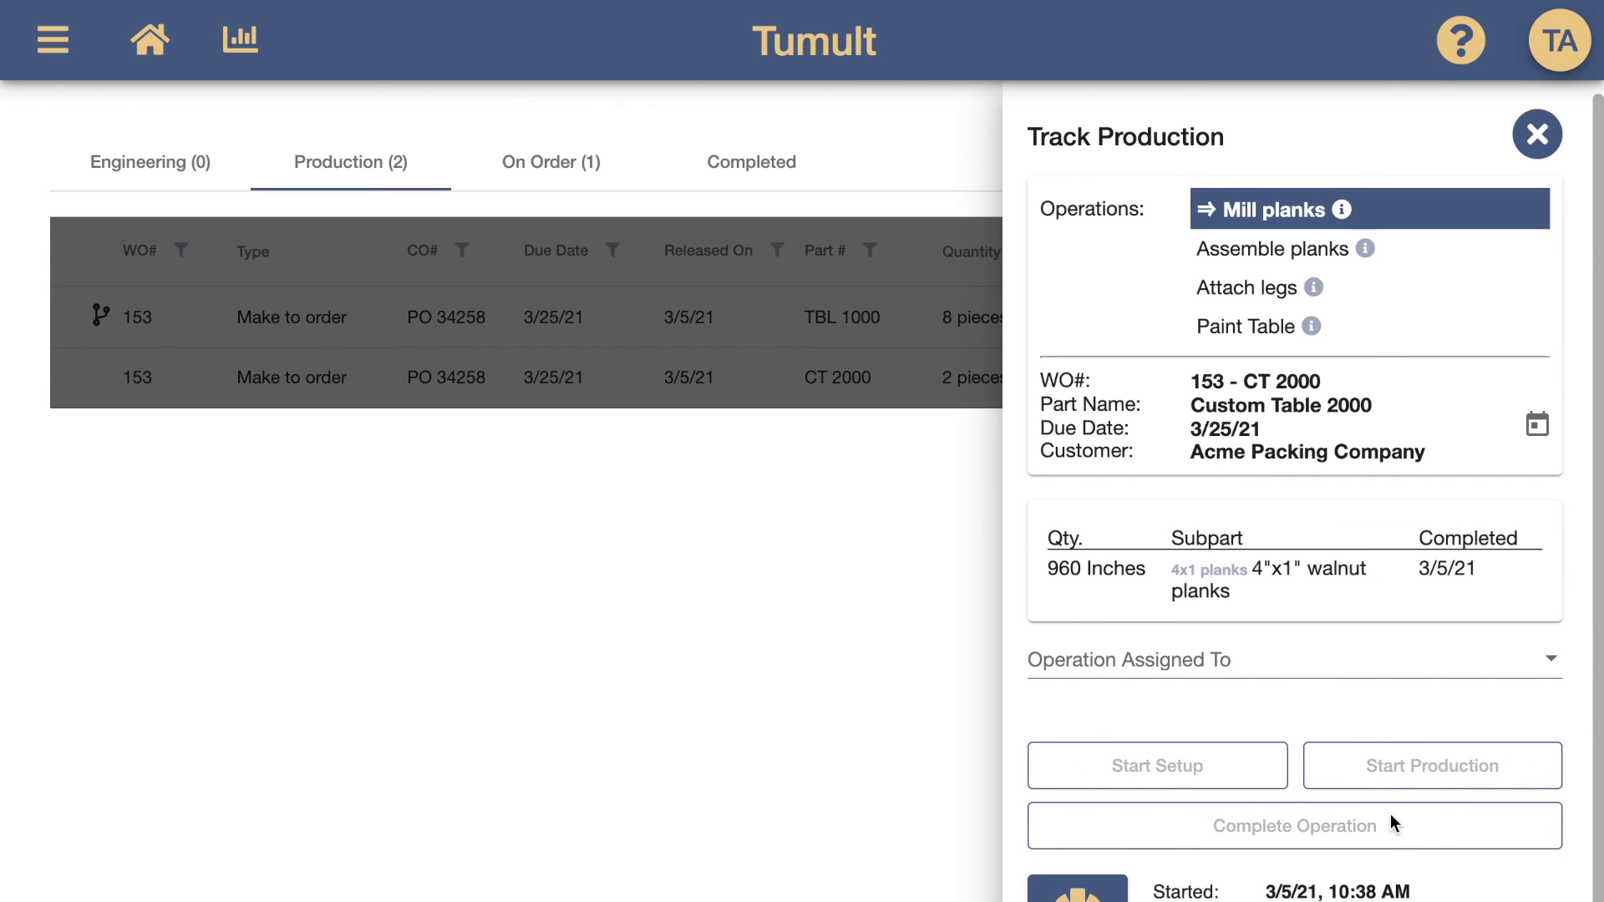
pyautogui.click(788, 376)
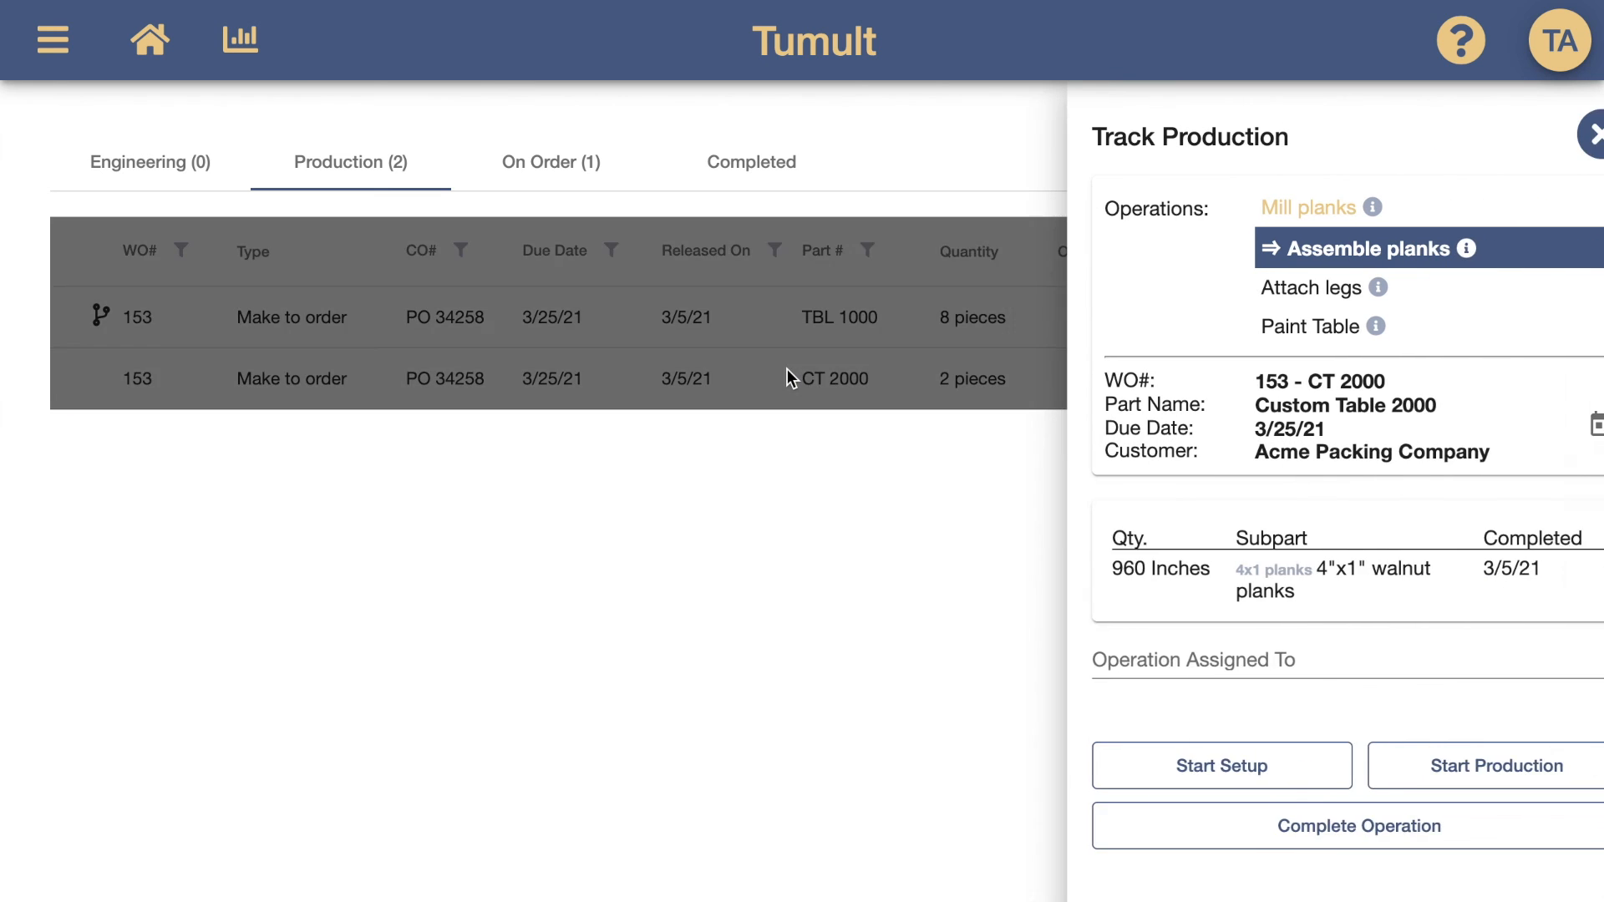
pyautogui.click(1381, 746)
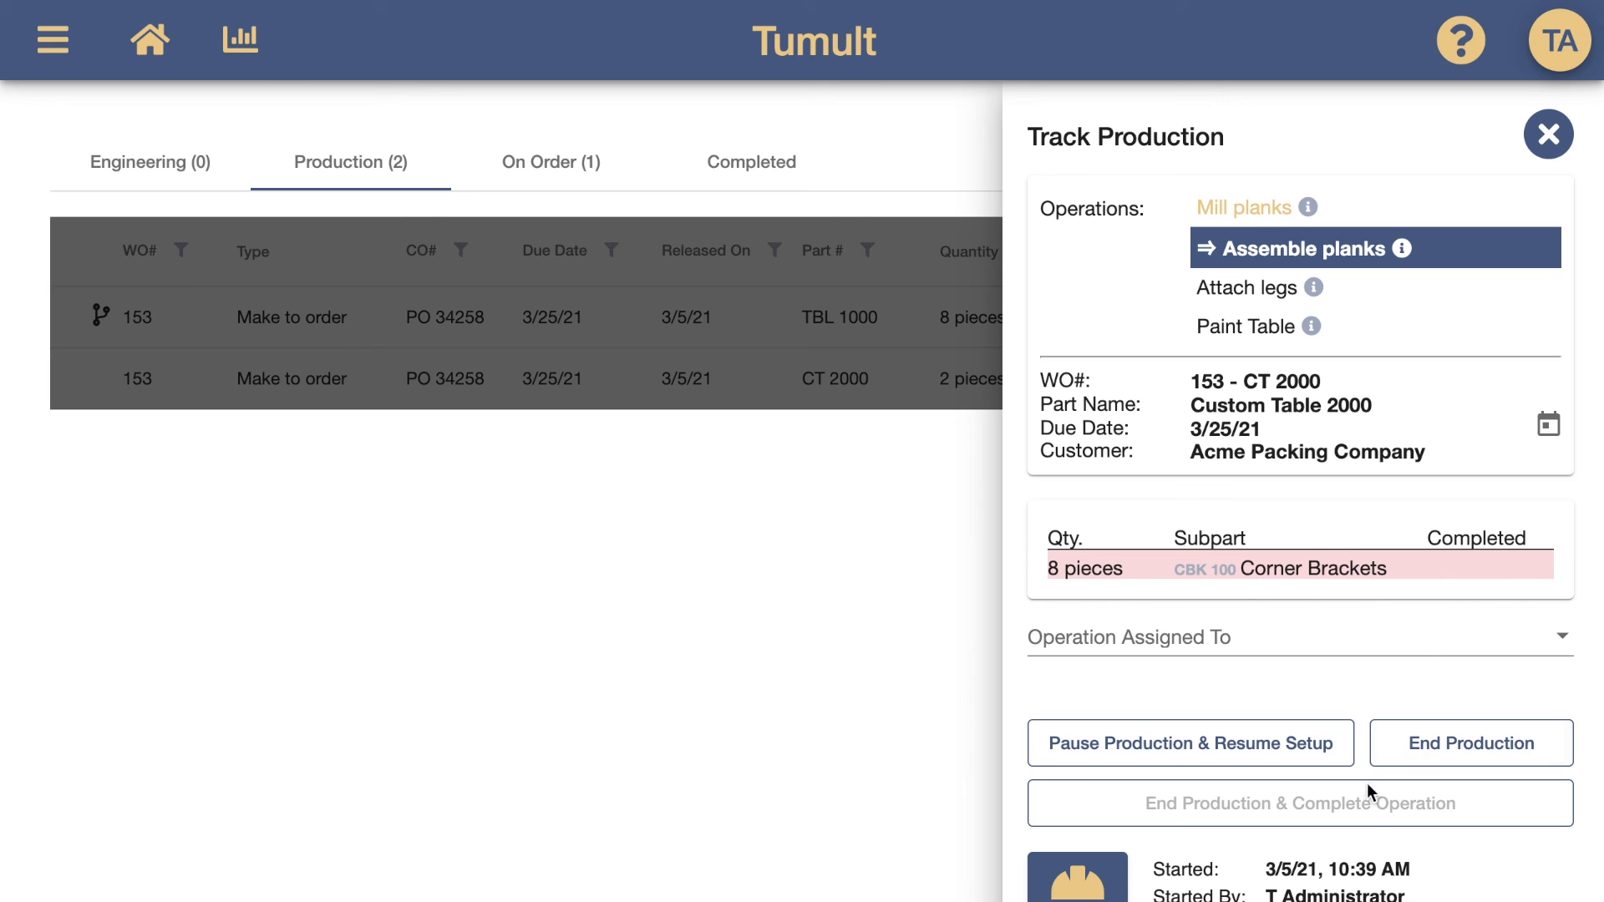
pyautogui.moveTo(1367, 798)
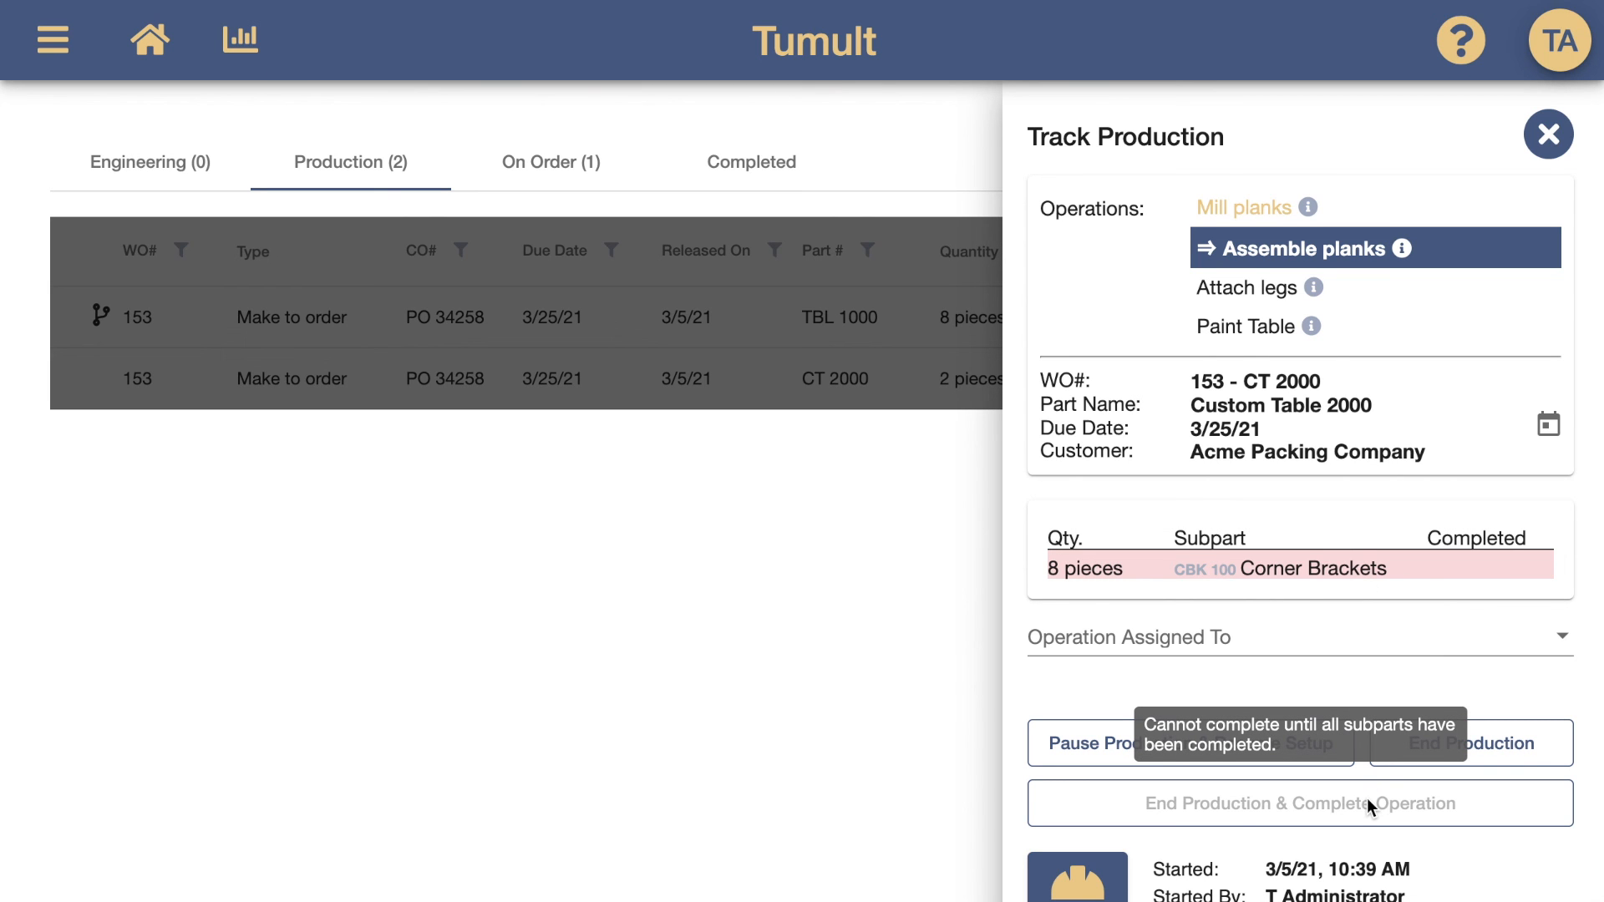
pyautogui.click(1507, 755)
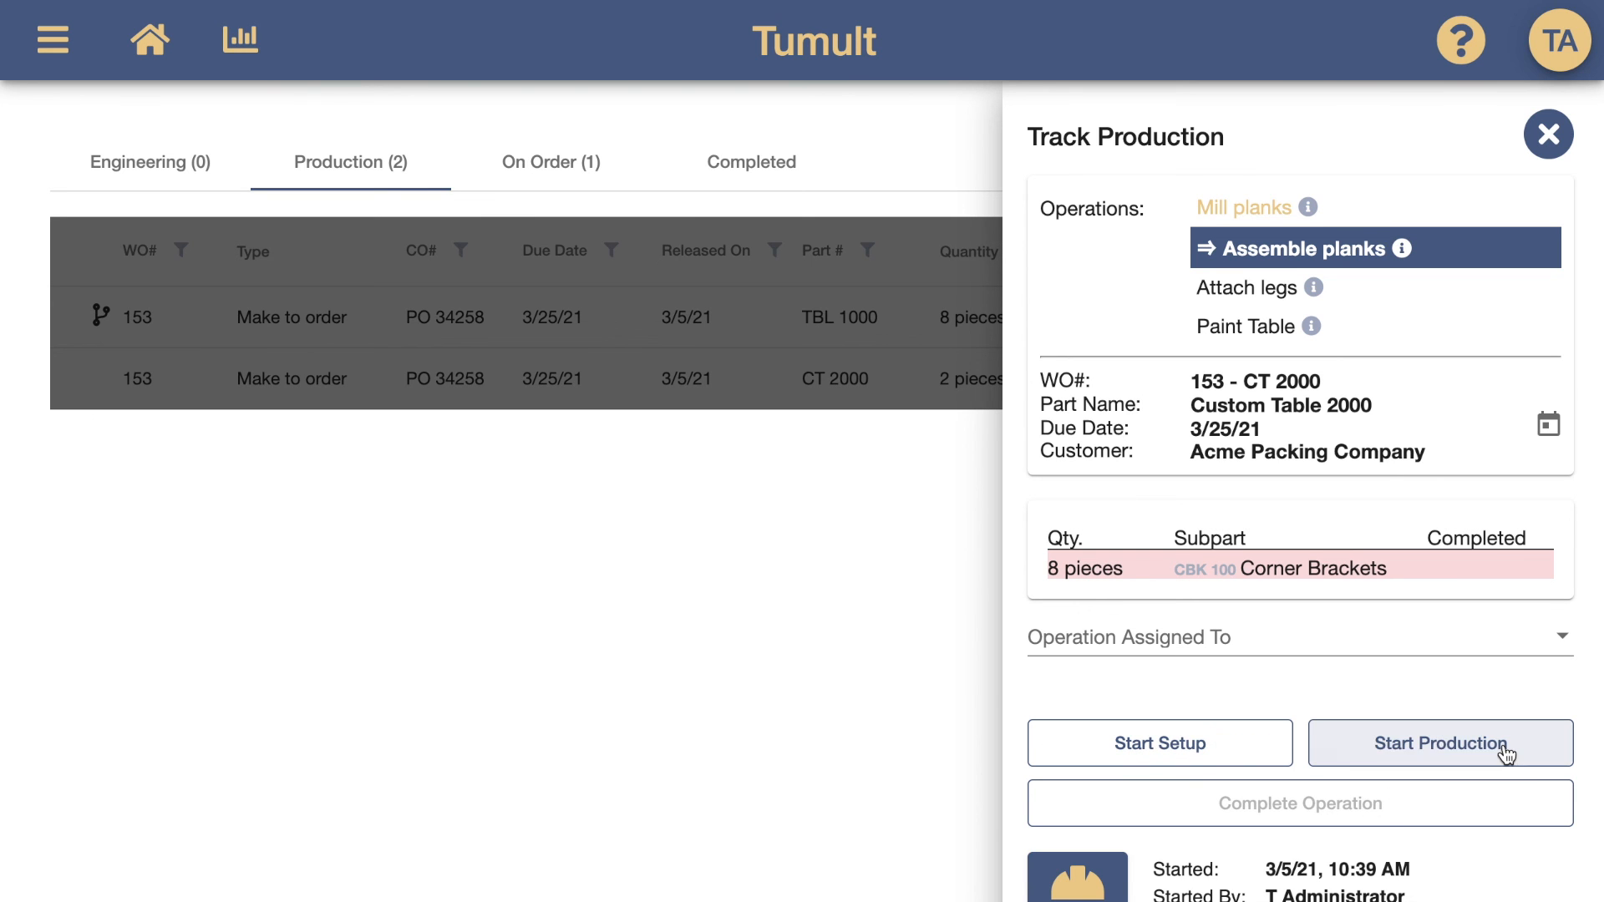
pyautogui.click(1550, 132)
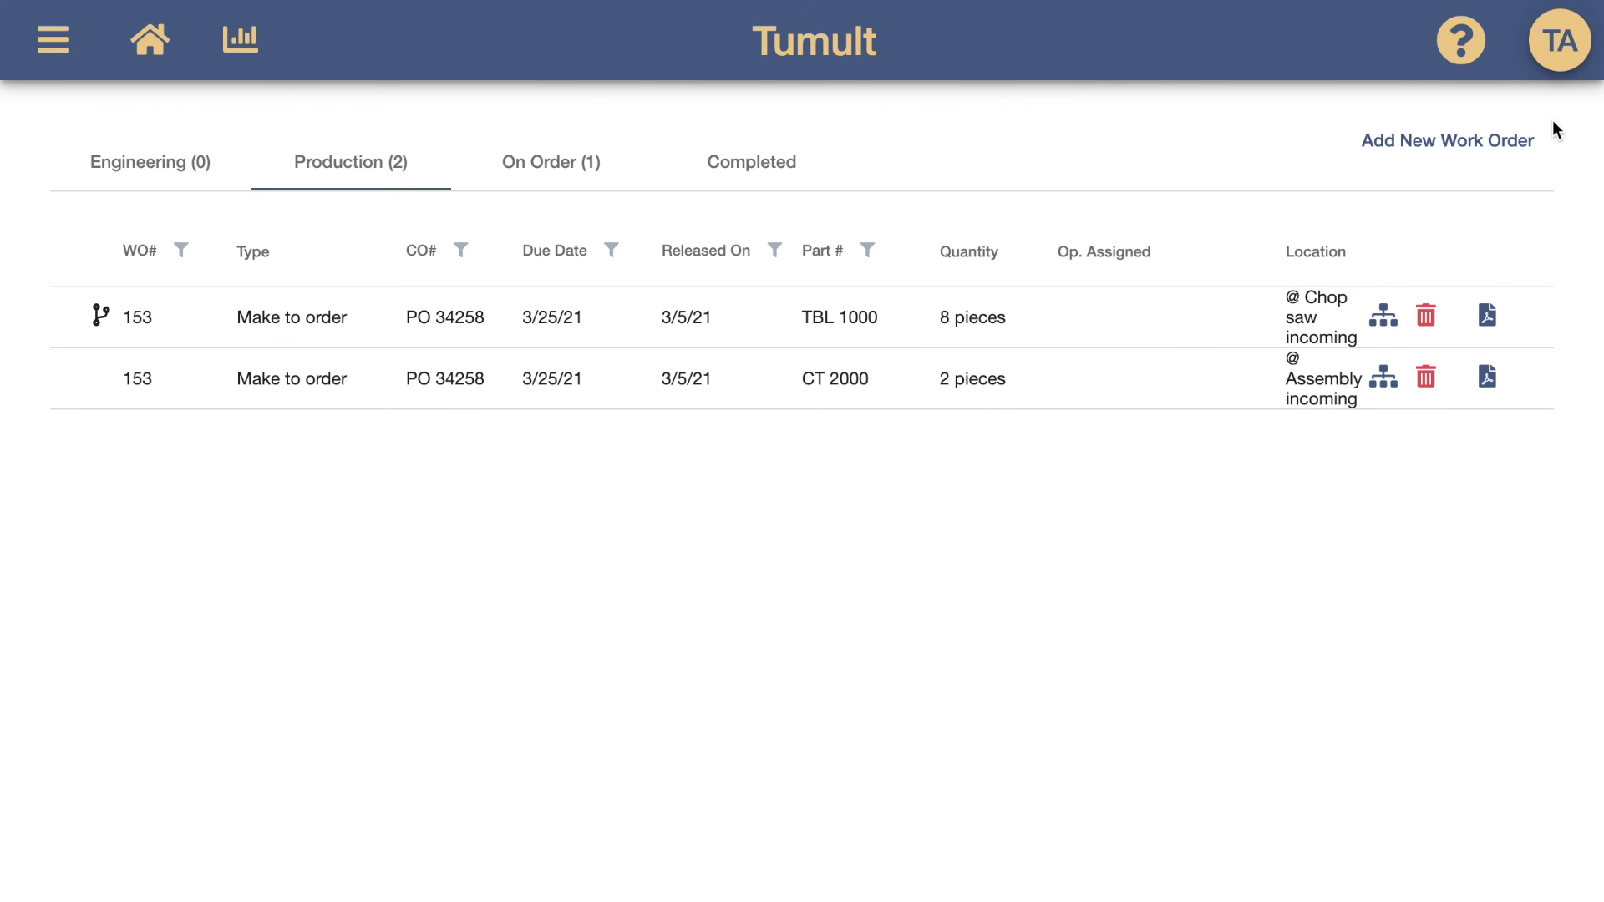
# Open the Work Order Map for the 153 - CT 2000 order
pyautogui.click(1384, 383)
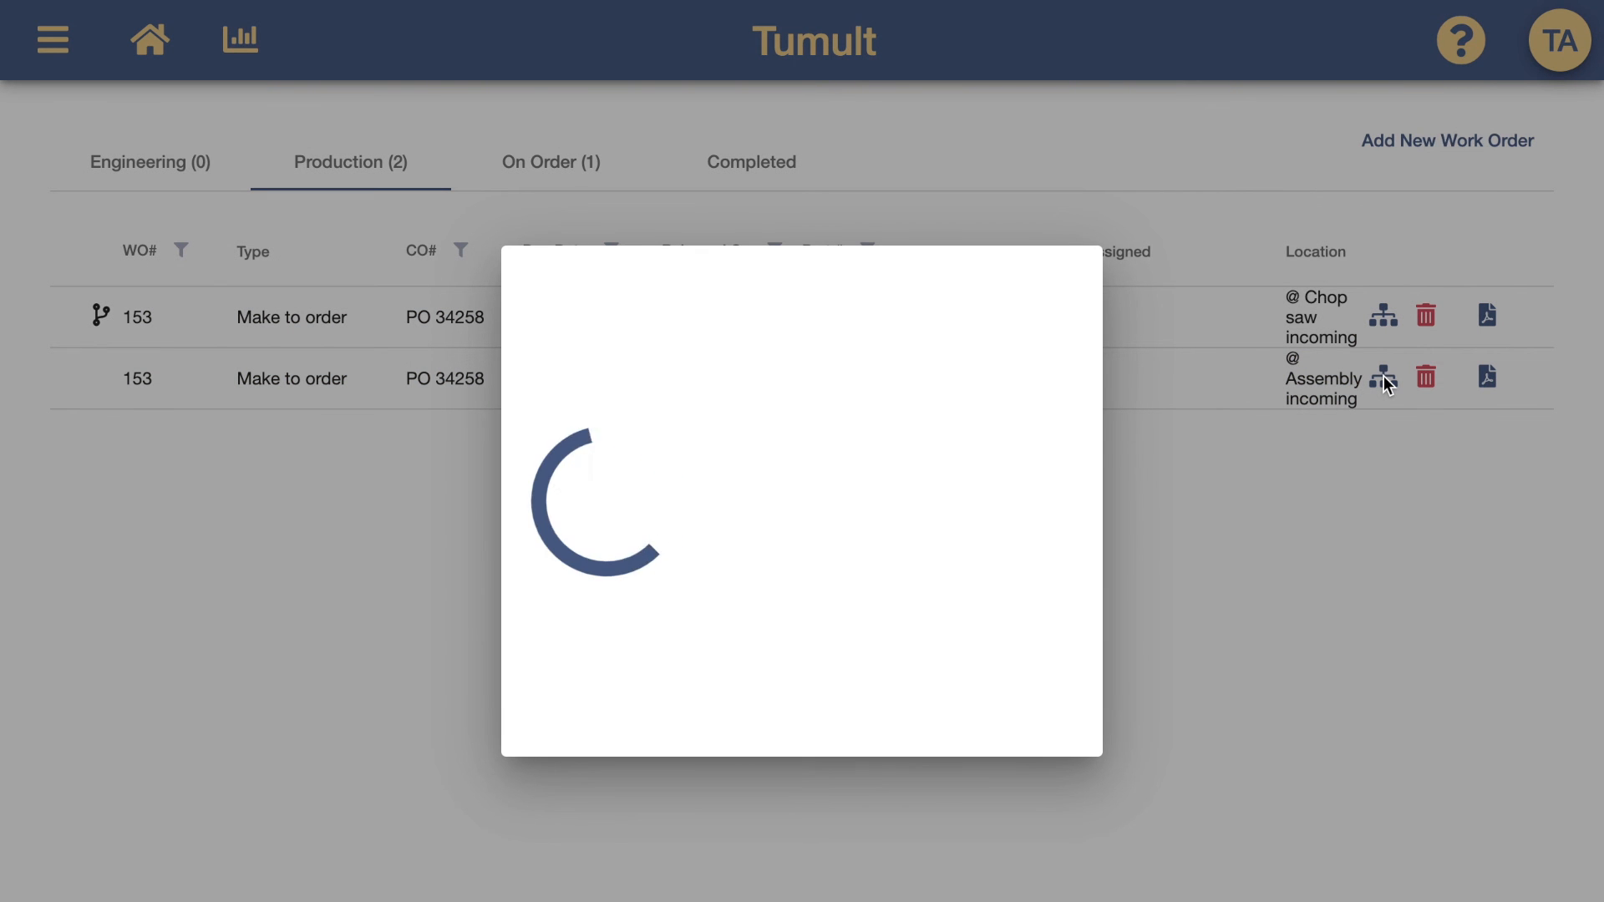